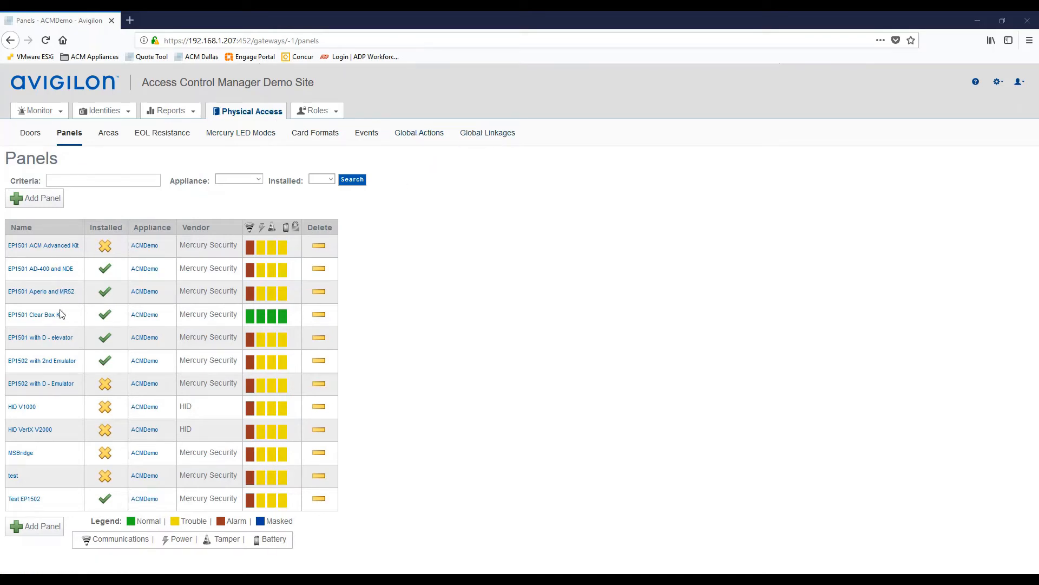
Open the EP1501 Clear Box Kit panel and compare its firmware version with the available EP1501 firmware files.
left_click(29, 318)
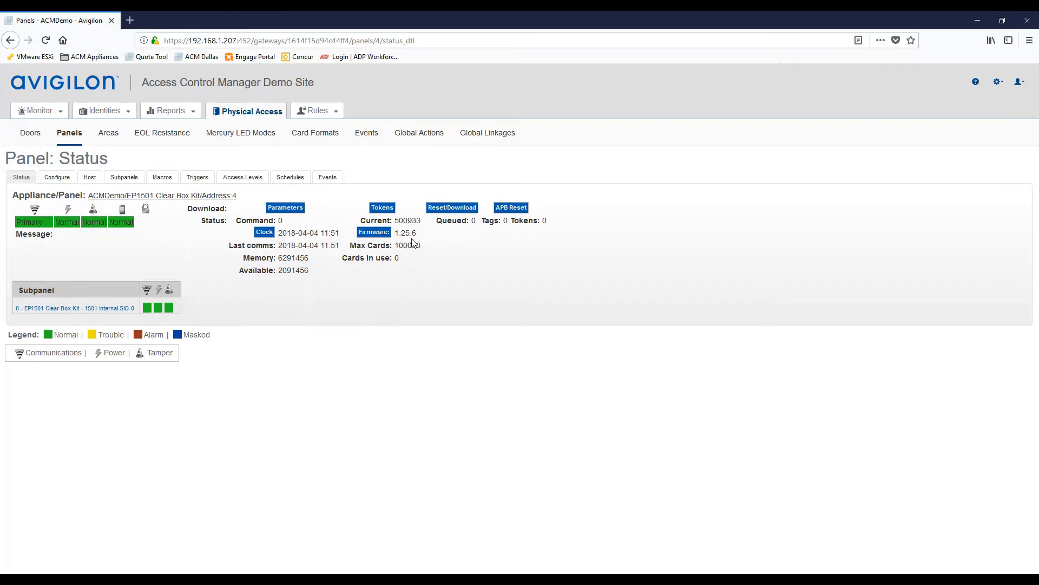
left_click(374, 235)
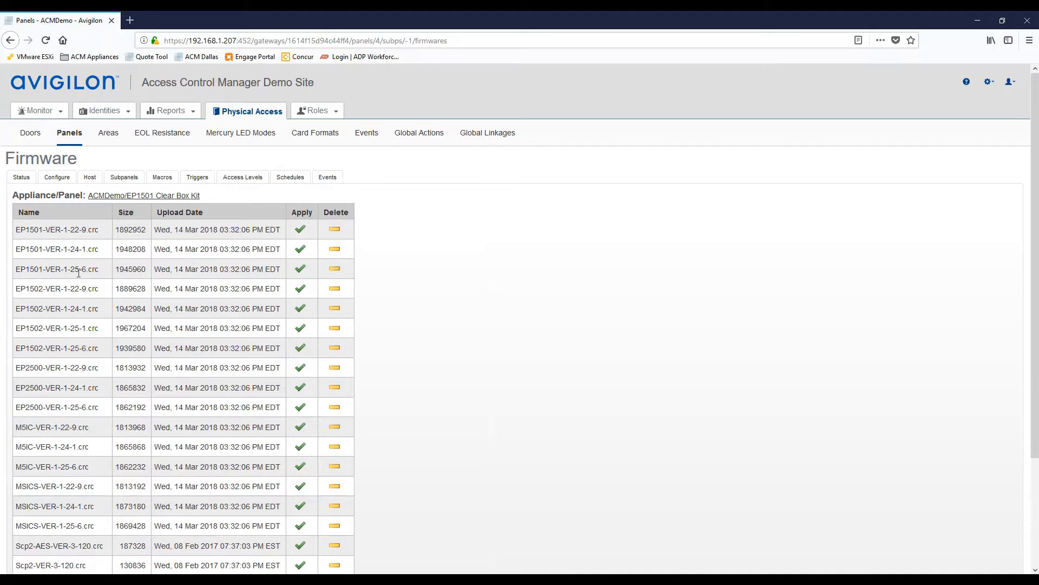
left_click_drag(88, 269, 64, 267)
left_click(22, 180)
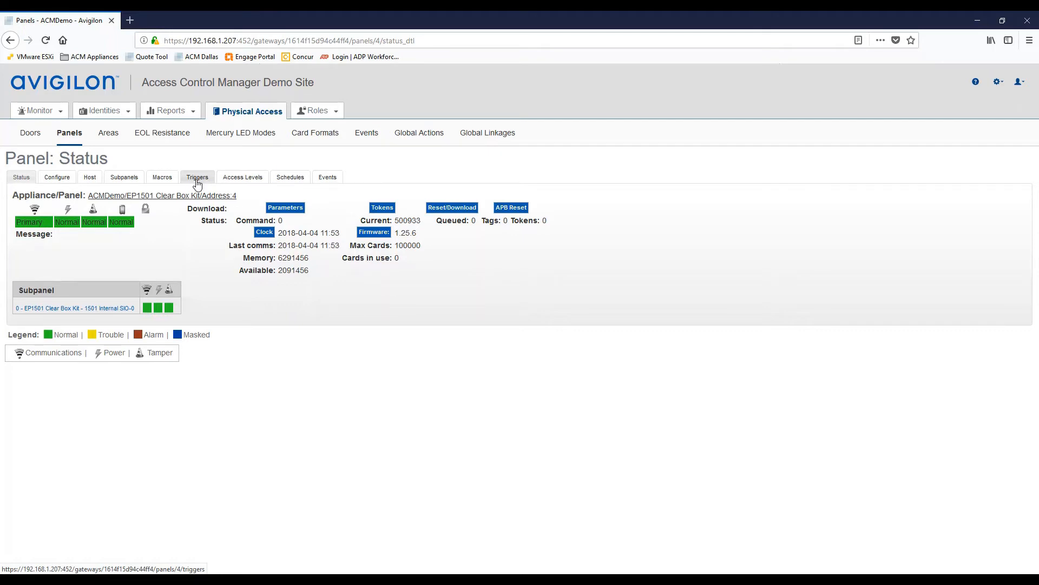
Add a new macro to the EP1501 Clear Box Kit panel and name it "Disable Door".
left_click(163, 179)
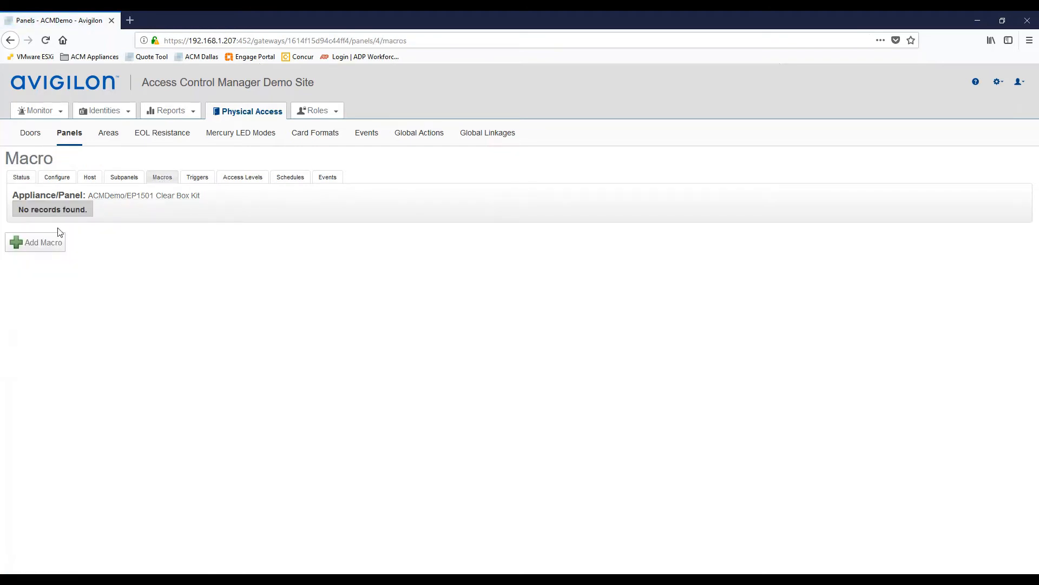
left_click(37, 250)
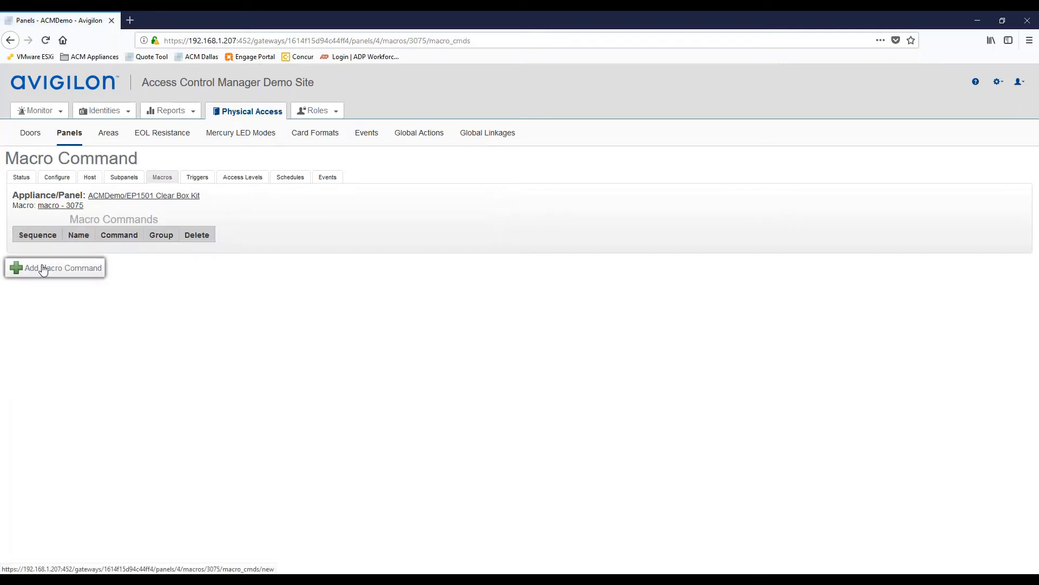
left_click(57, 206)
left_click_drag(95, 210, 22, 205)
type("D")
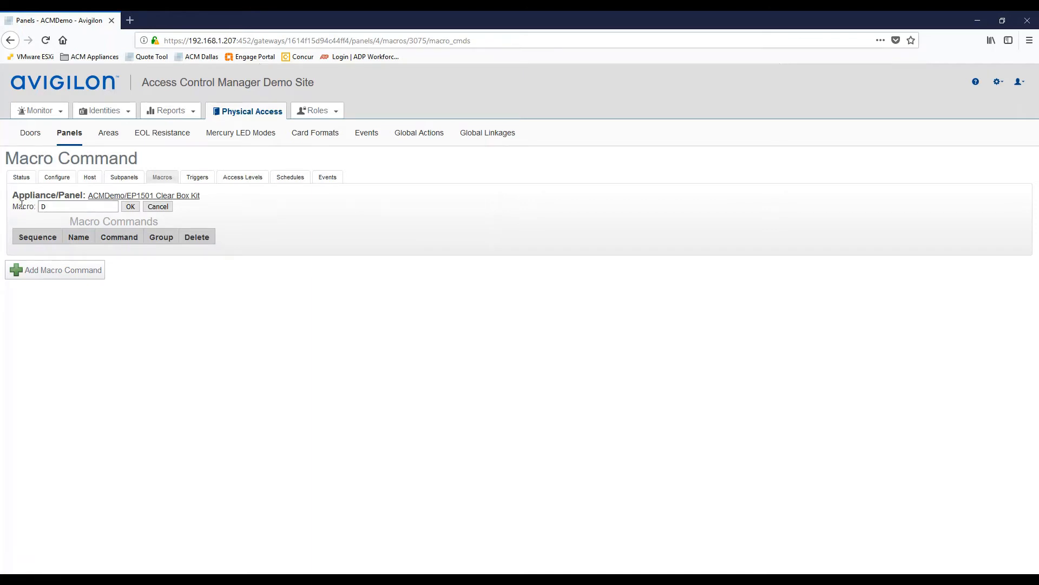
type("isable Door")
left_click(129, 208)
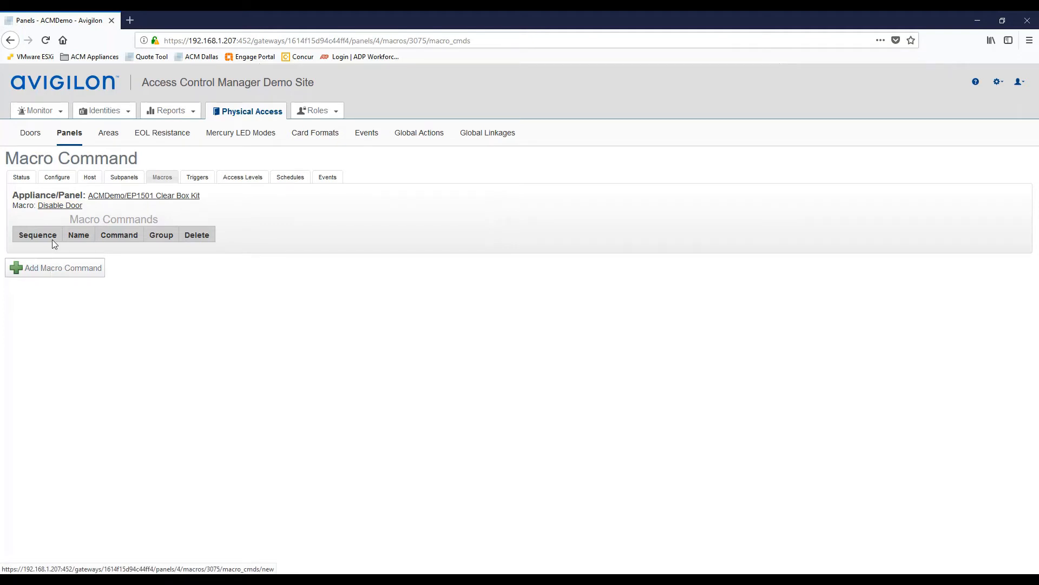
Rename the macro as "Disable/ Enable Door".
left_click(59, 206)
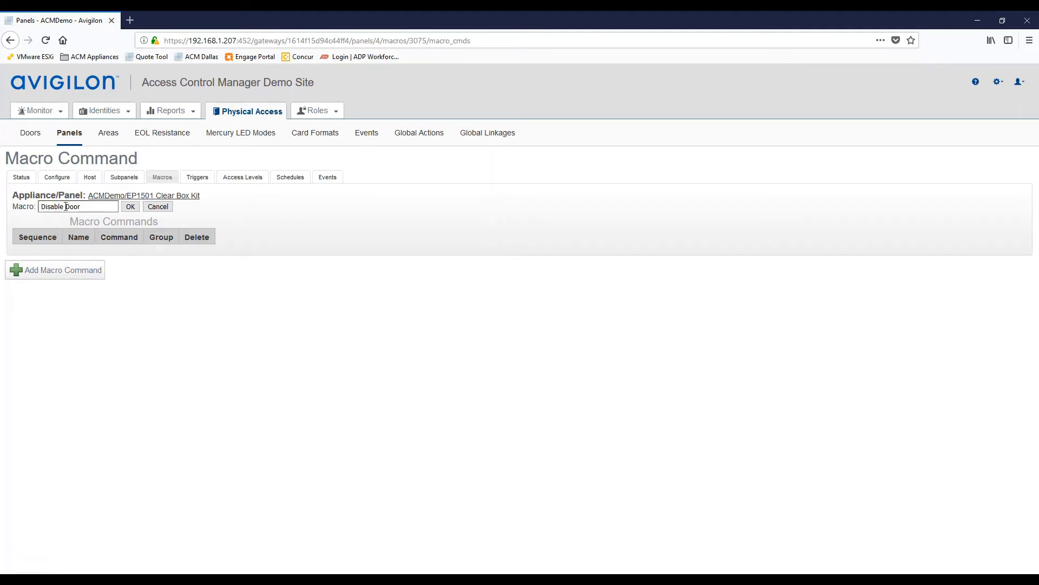
type("/ E")
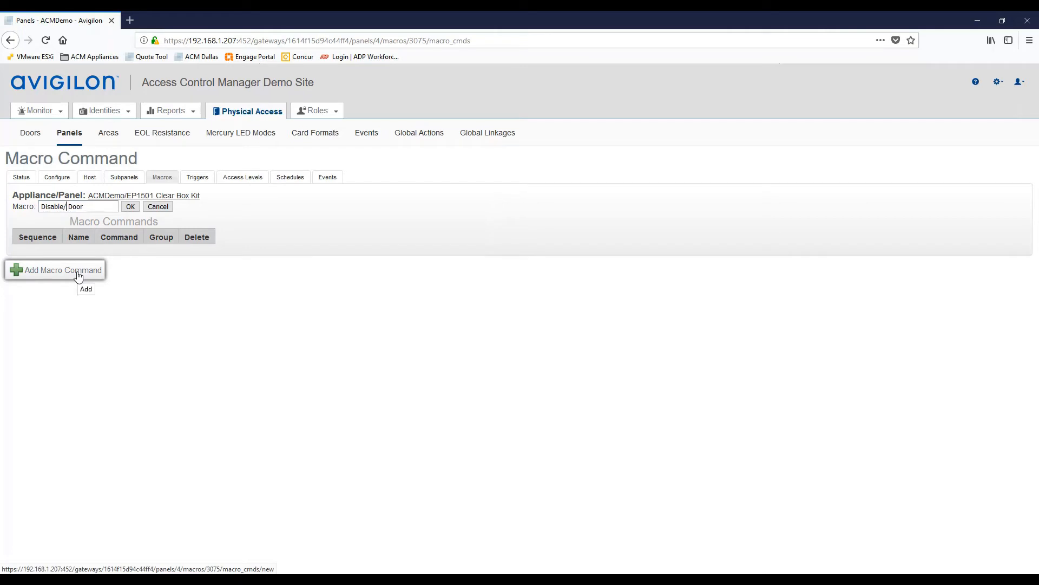
type("nable")
left_click(130, 207)
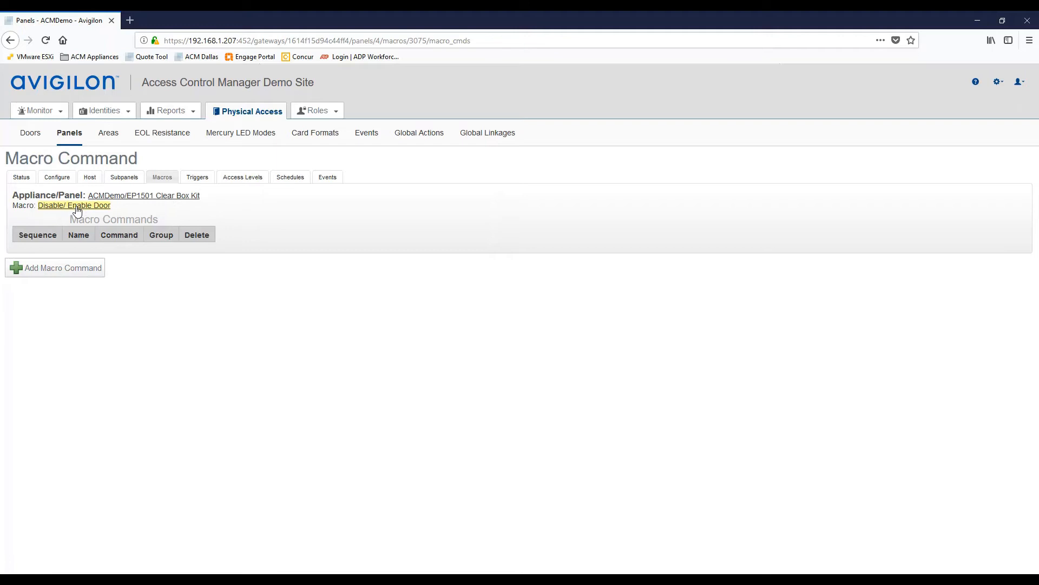
Start a new macro command in the Disable/ Enable Door macro and name it "Disable Reader".
left_click(56, 273)
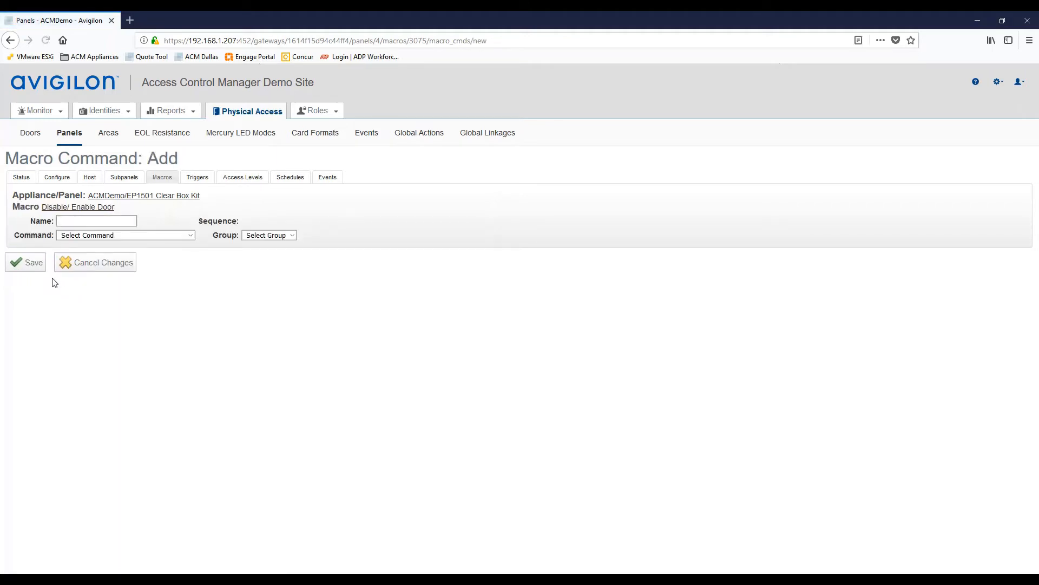
left_click(69, 222)
type("Disable")
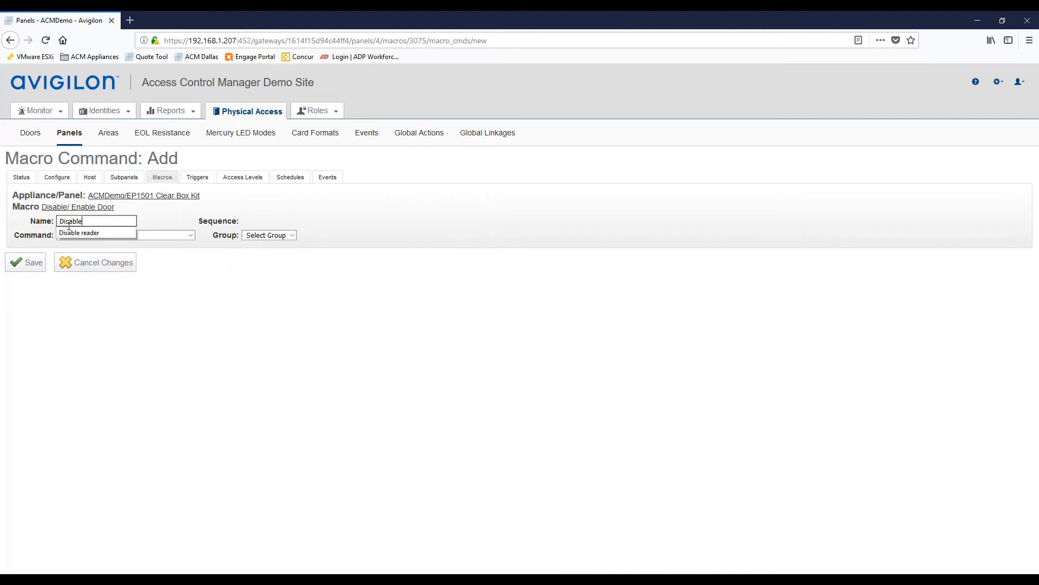
type(" d")
key("BackSpace")
type("Doo")
key("BackSpace")
key("BackSpace")
key("BackSpace")
type("Reader")
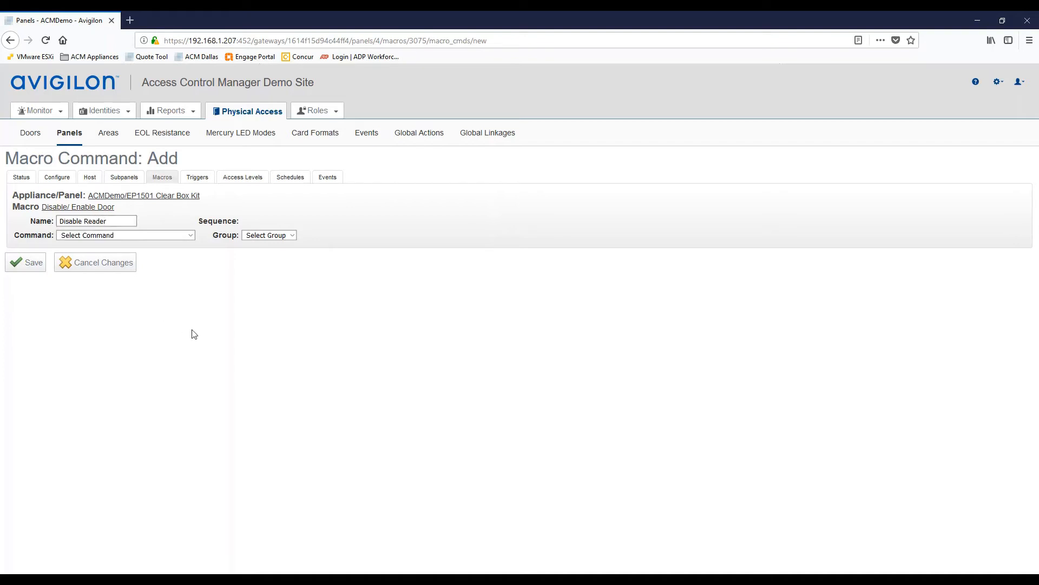
Set the Disable Reader command to Door mode control with function Disabled, assign it to Group A, and save it.
left_click(113, 236)
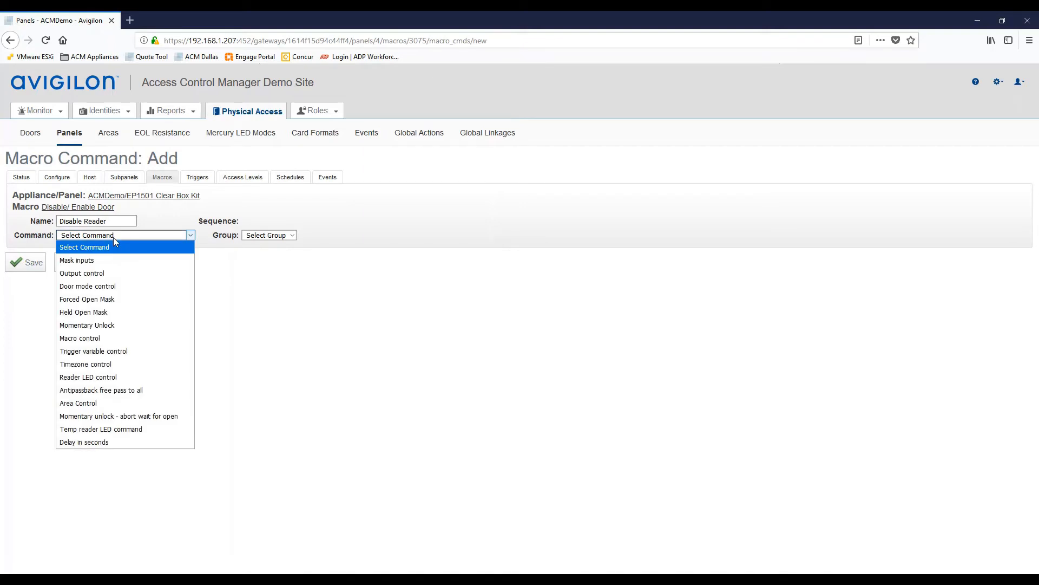
left_click(82, 288)
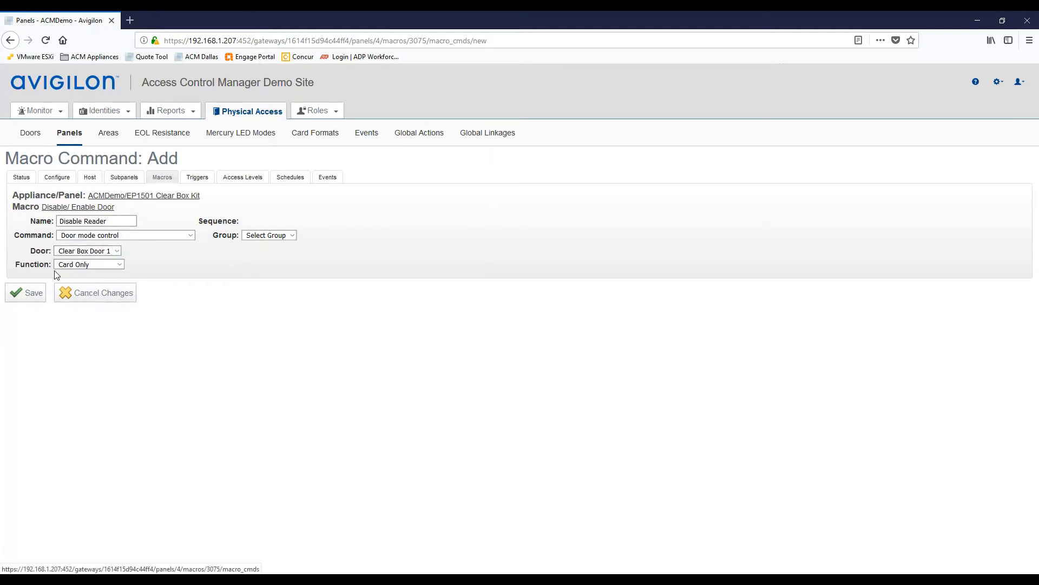
left_click(119, 265)
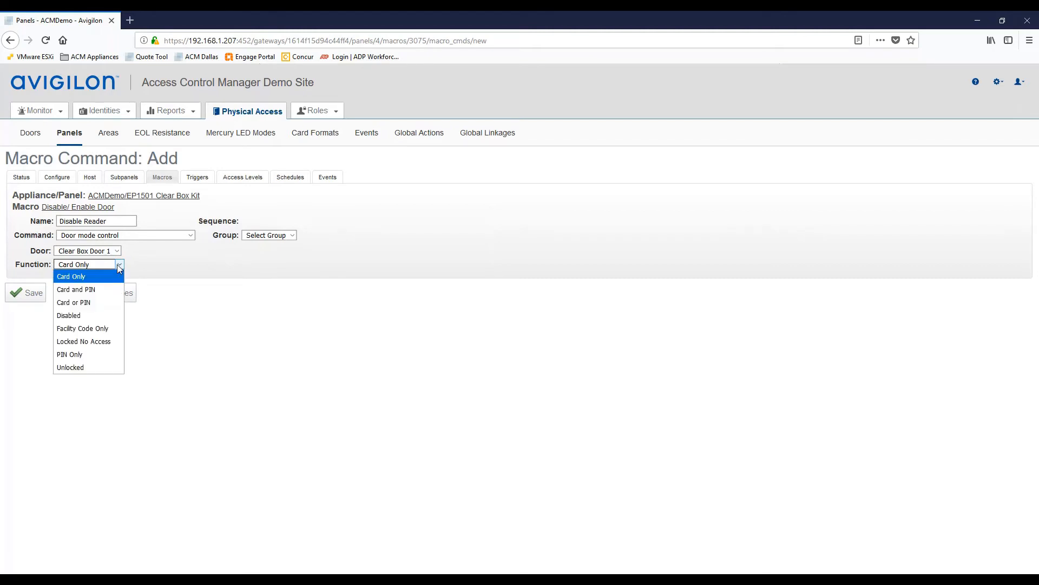
left_click(81, 316)
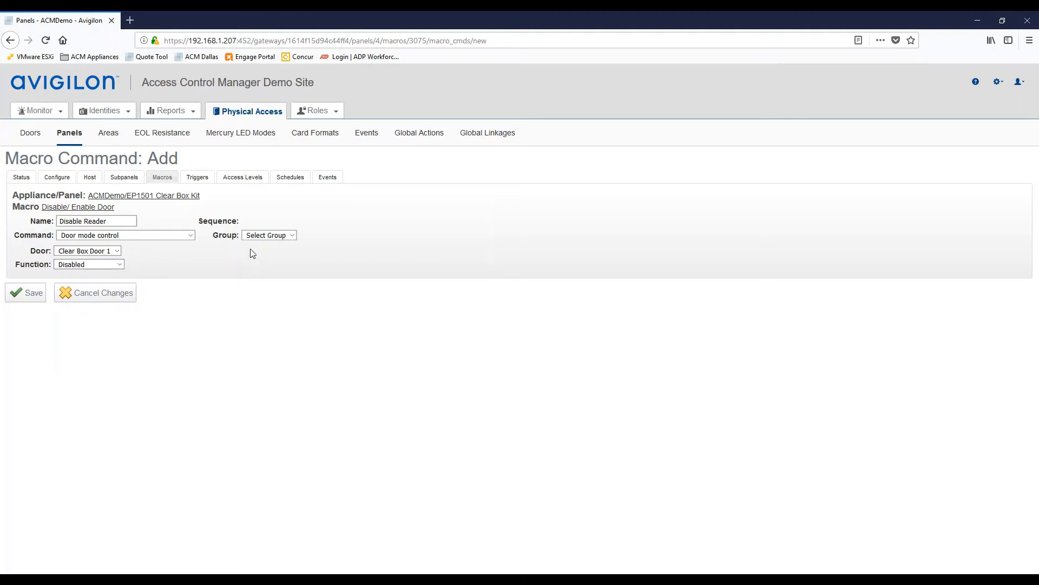
left_click(293, 237)
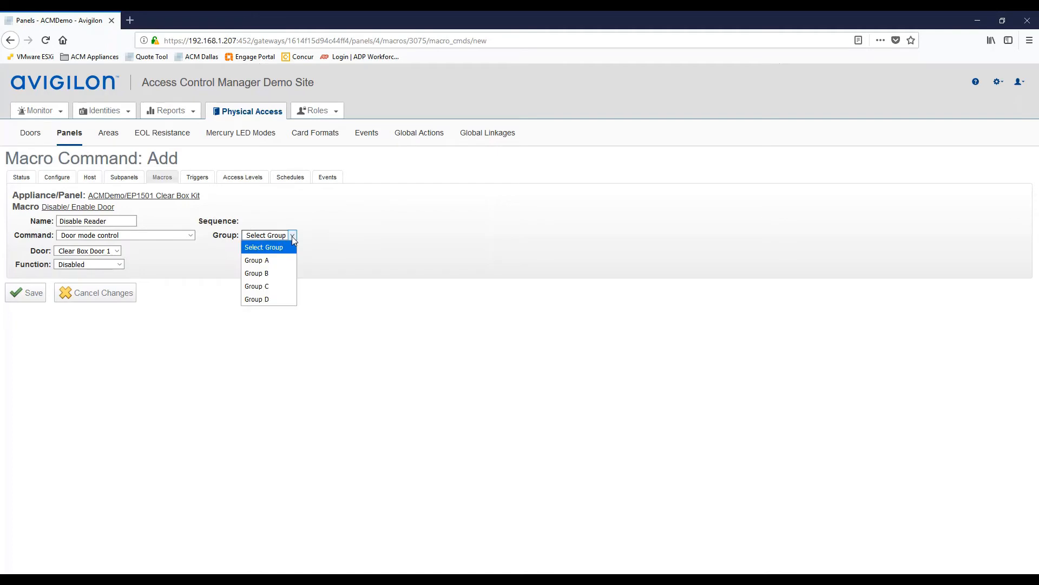
left_click(273, 259)
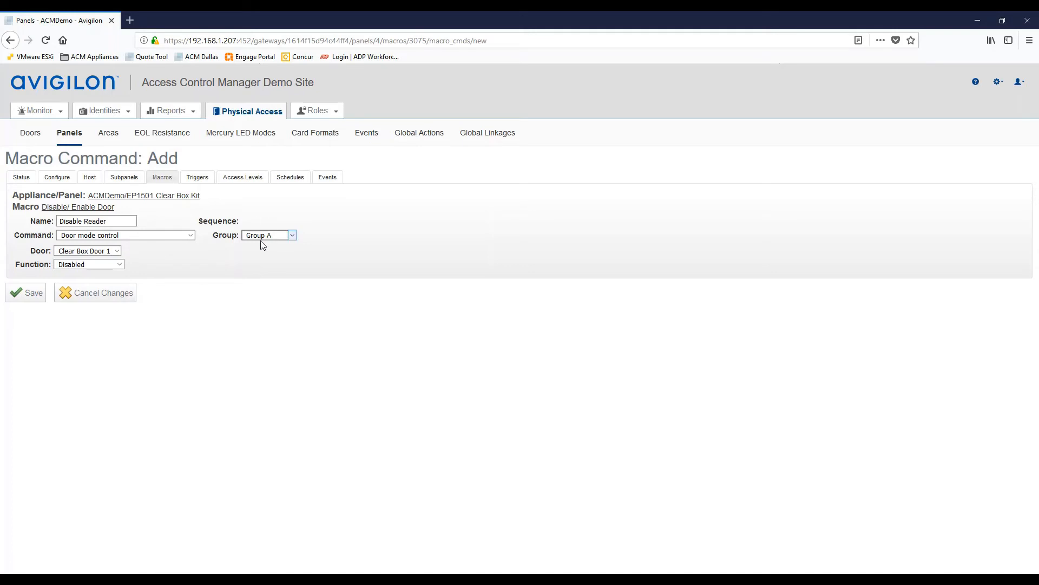
left_click(98, 222)
left_click(31, 295)
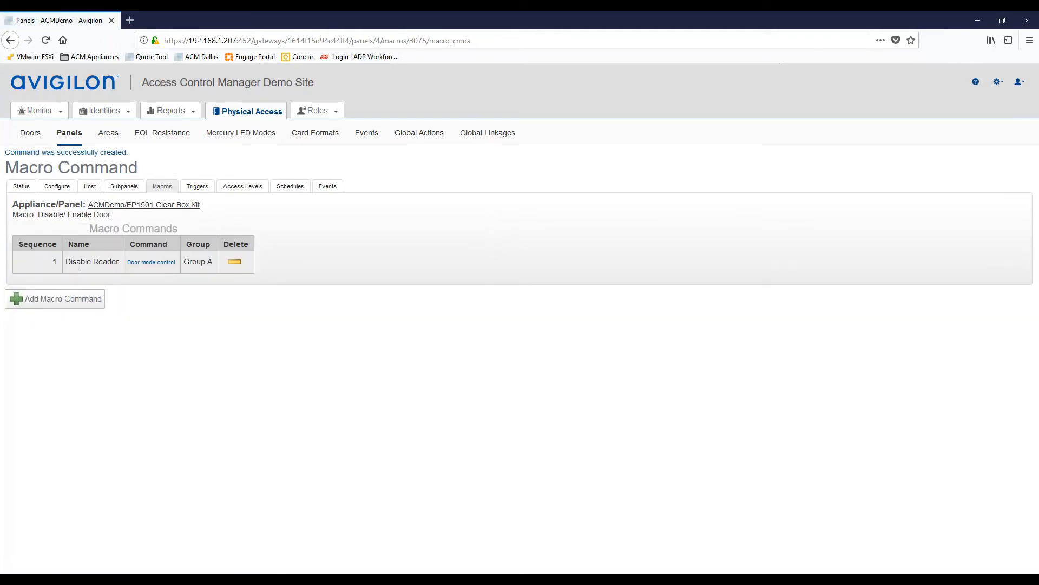
Start a second macro command named "Restore Reader" and set it to Door mode control.
left_click(48, 303)
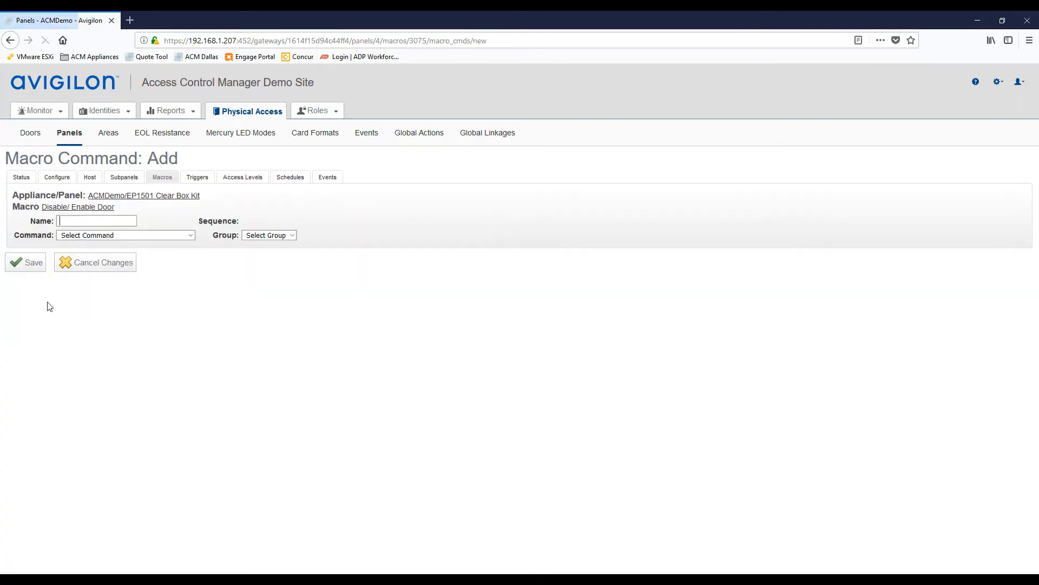
type("Restore Reade")
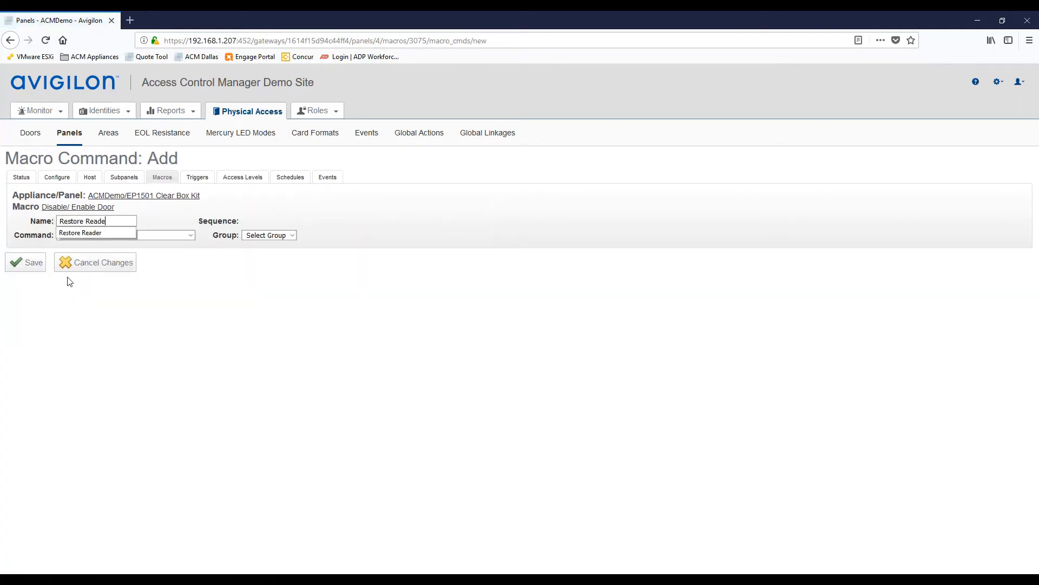
type("r")
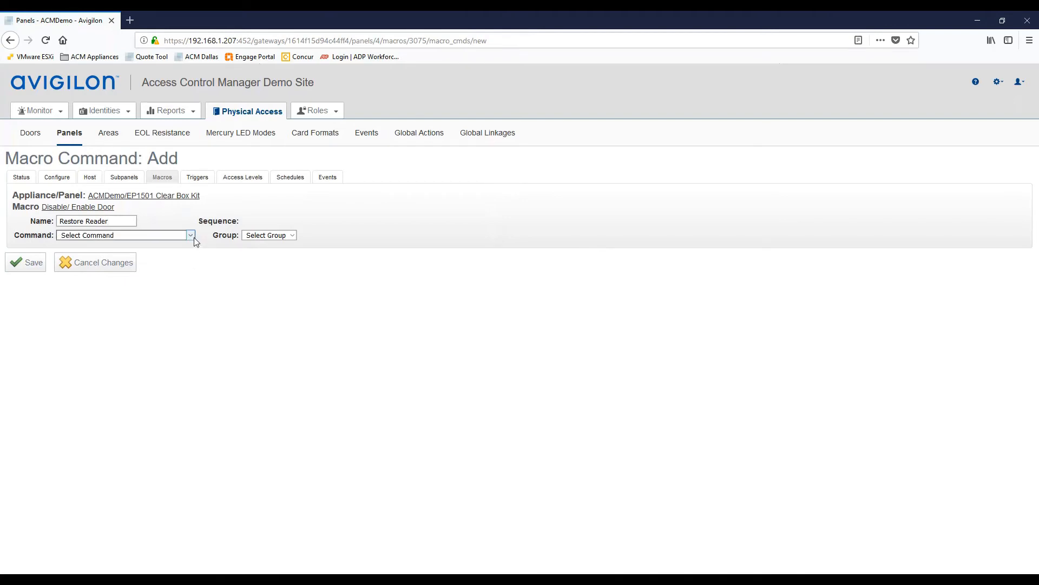
left_click(191, 235)
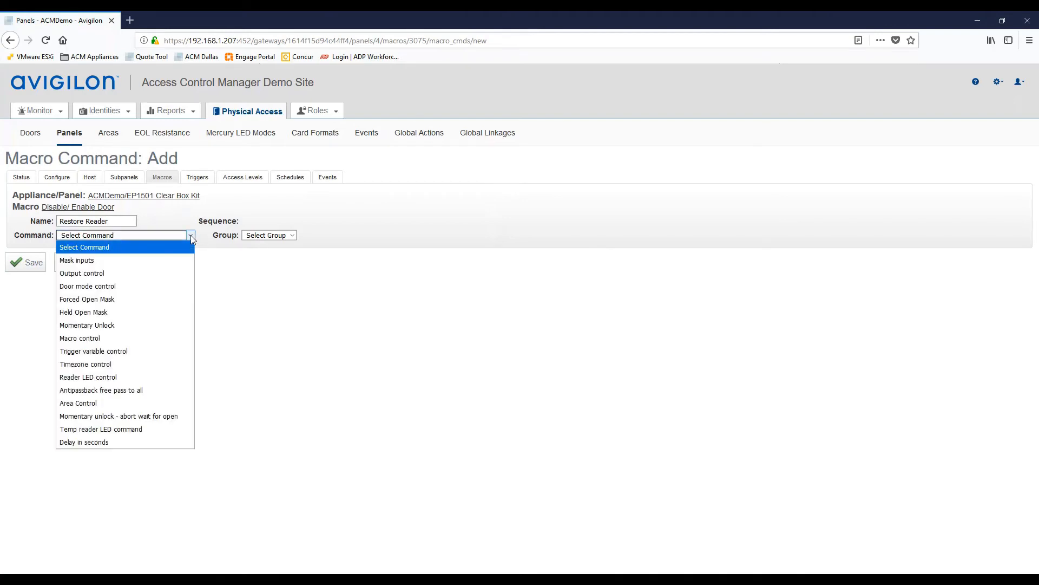
left_click(94, 287)
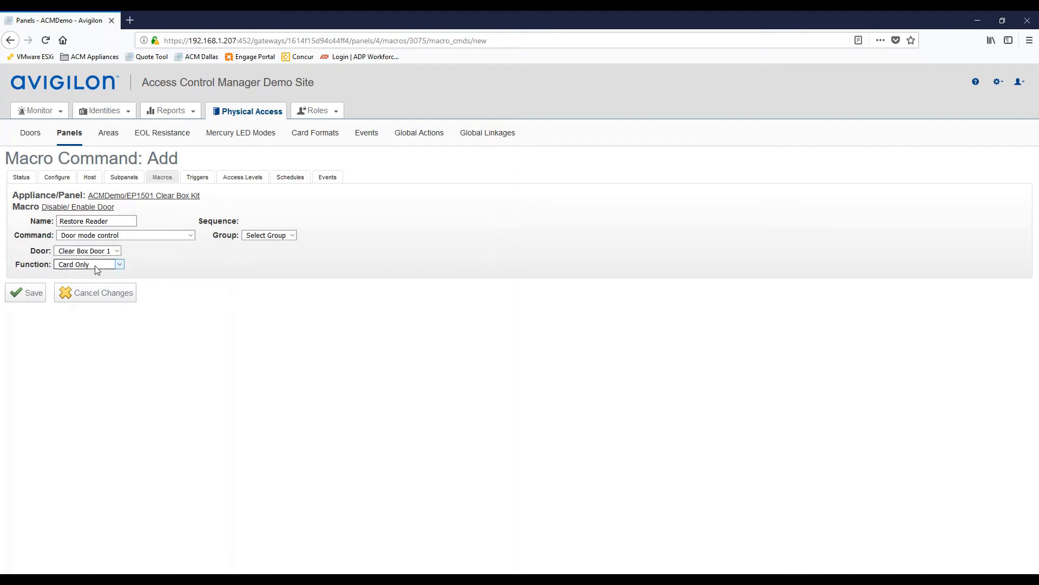
Set the Restore Reader command's function to Card Only, assign it to Group B, and save it.
left_click(120, 264)
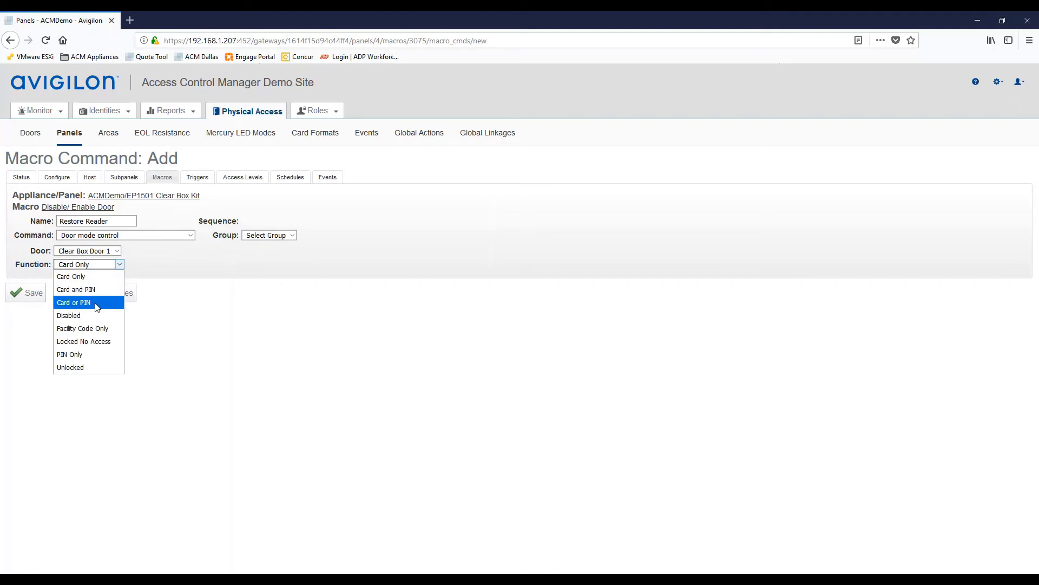
left_click(78, 277)
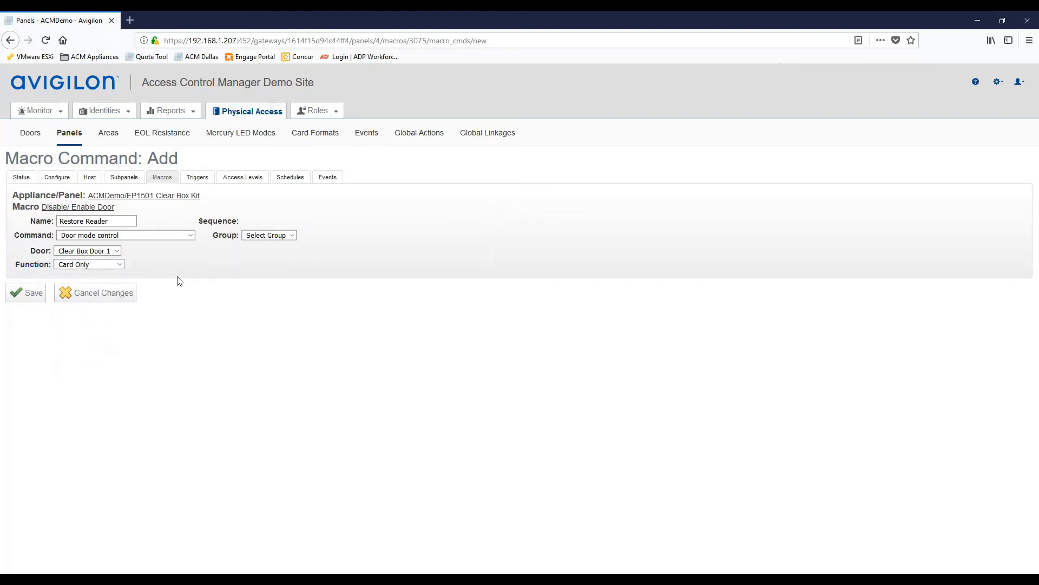
left_click(293, 239)
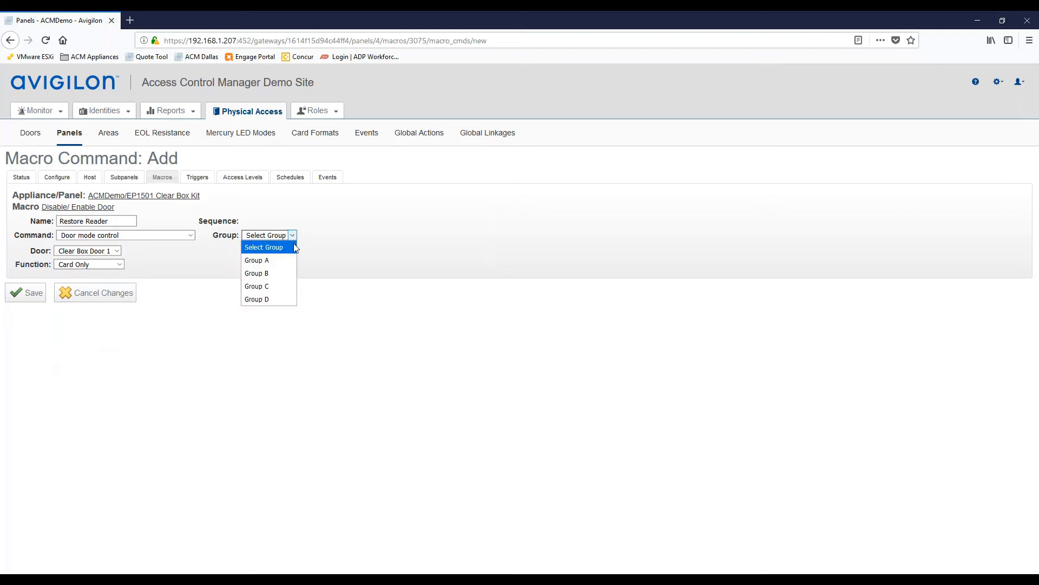
left_click(267, 275)
left_click(22, 294)
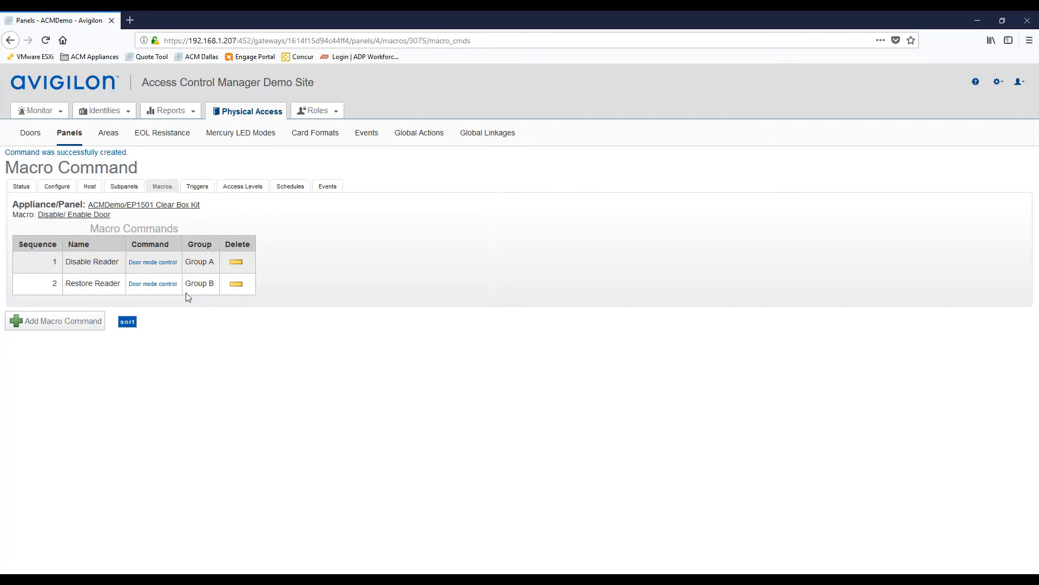
Start a new panel trigger named "Disable Door" with the 24 Hours Active schedule and the Disable/ Enable Door macro.
left_click(198, 187)
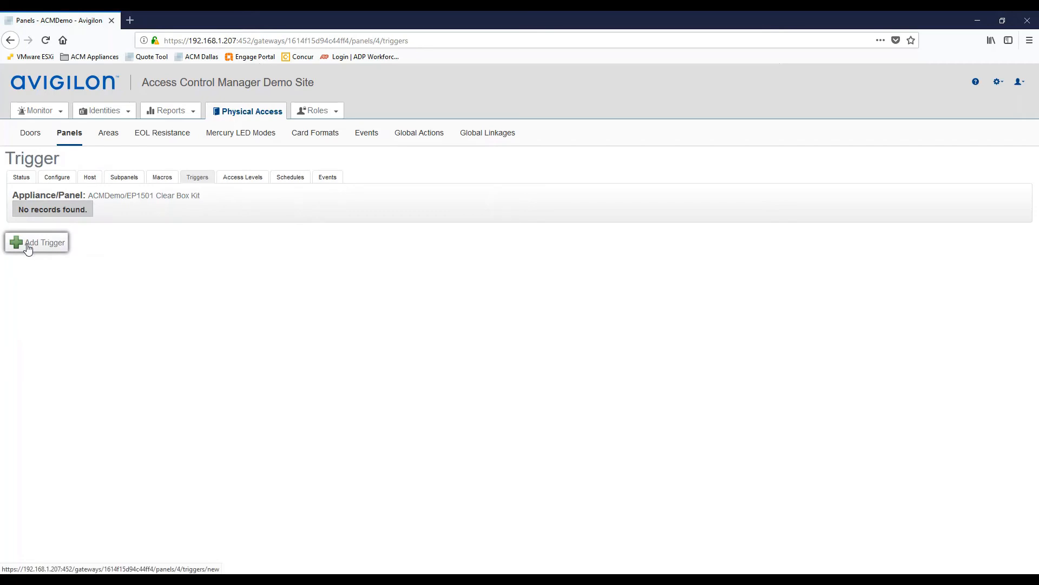
left_click(48, 244)
left_click(53, 208)
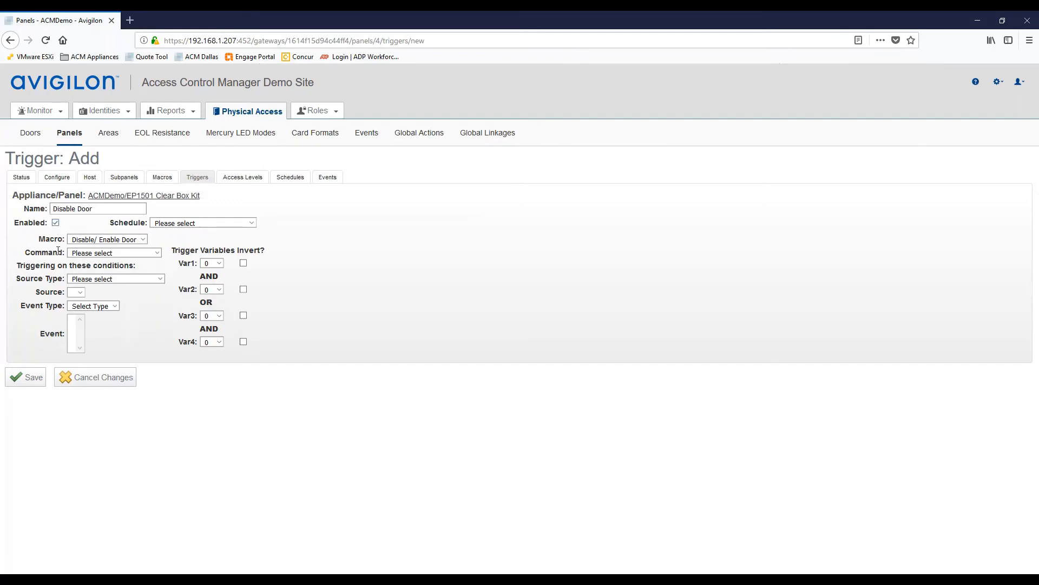
left_click(200, 223)
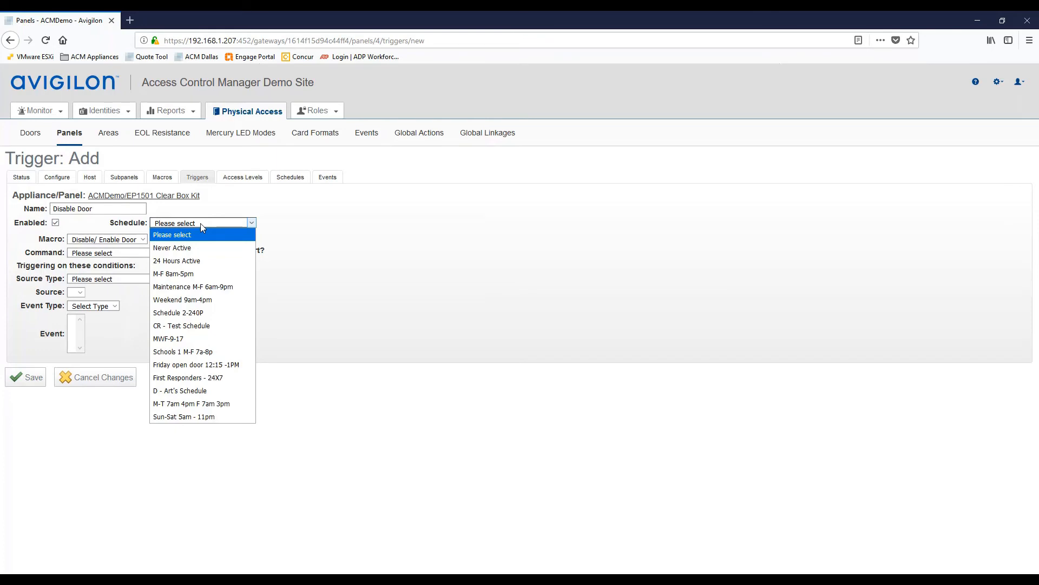
left_click(175, 263)
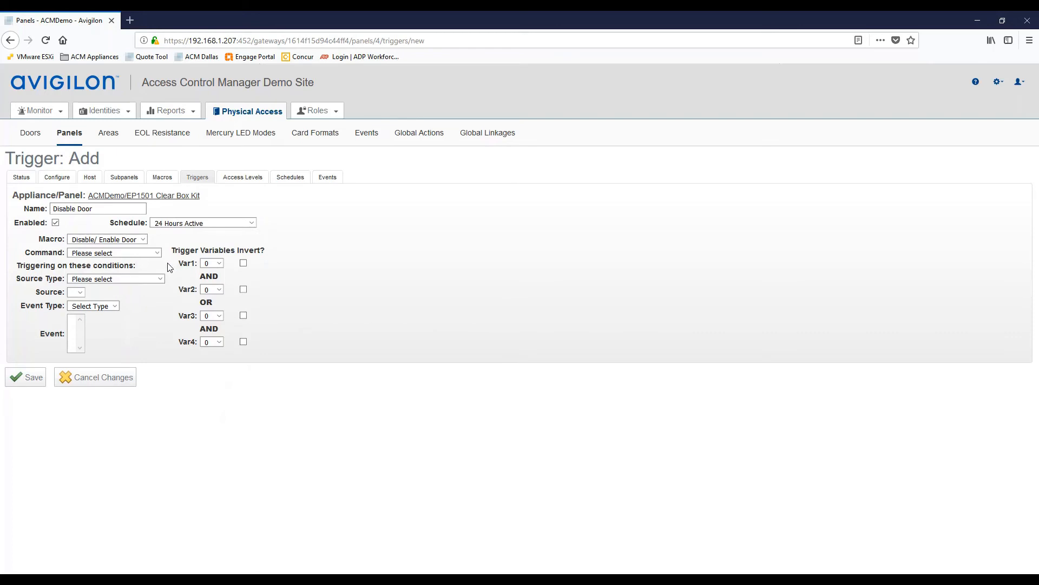
left_click(144, 239)
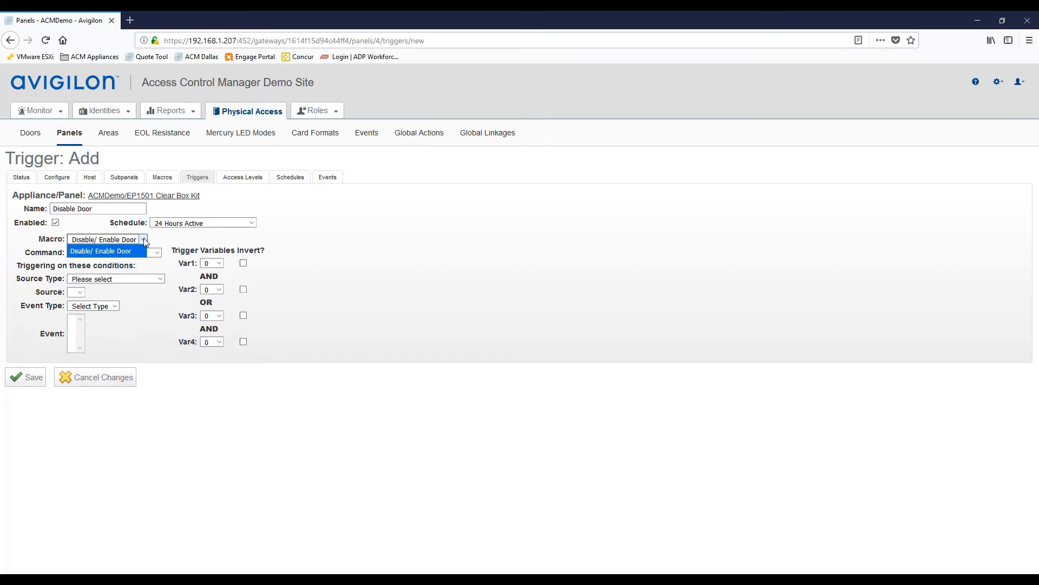
left_click(145, 238)
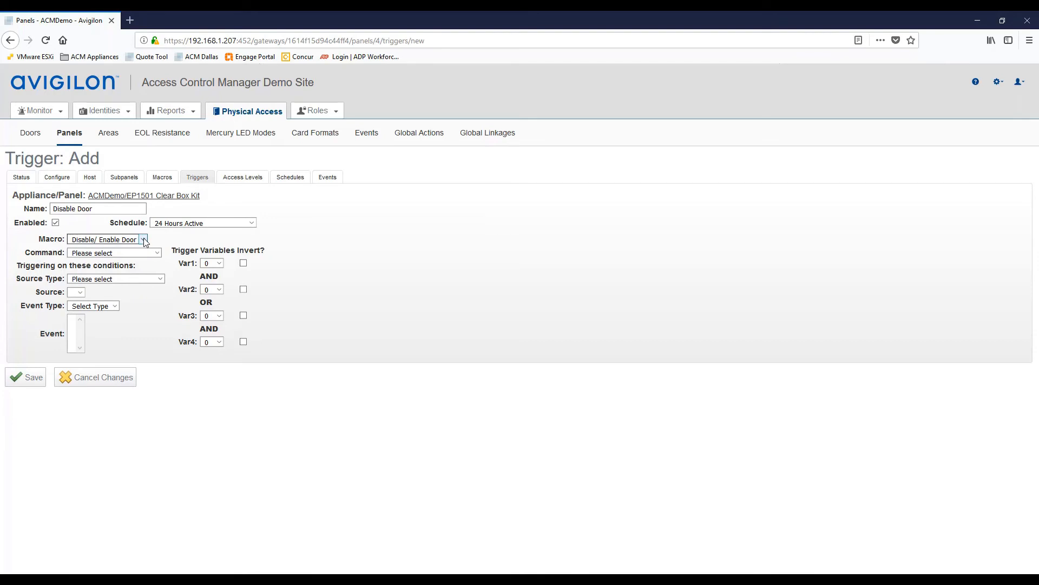
Set the Disable Door trigger's command to Execute only actions A and its source type to Input point.
left_click(159, 254)
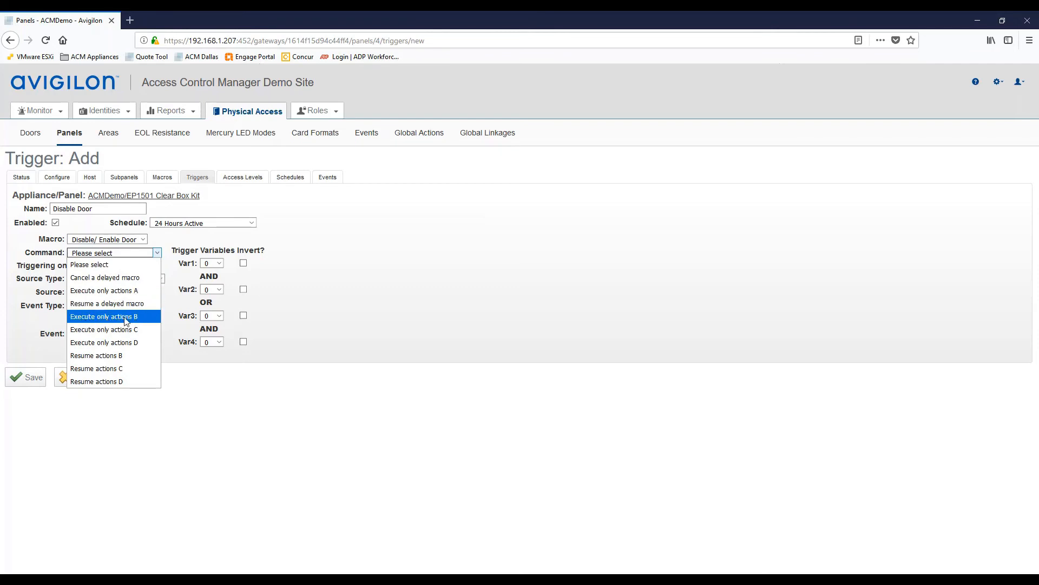
left_click(127, 293)
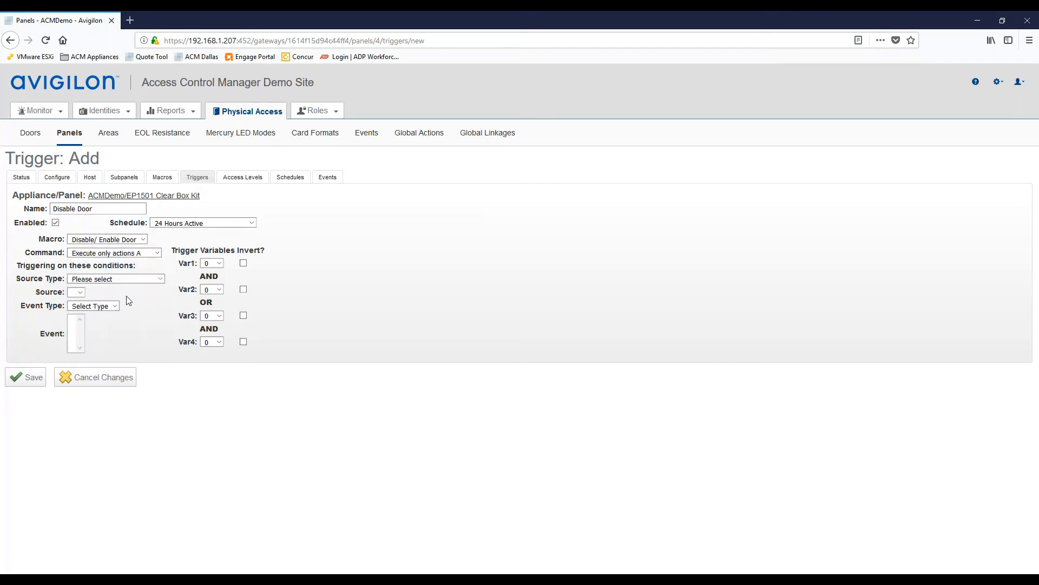
left_click(122, 279)
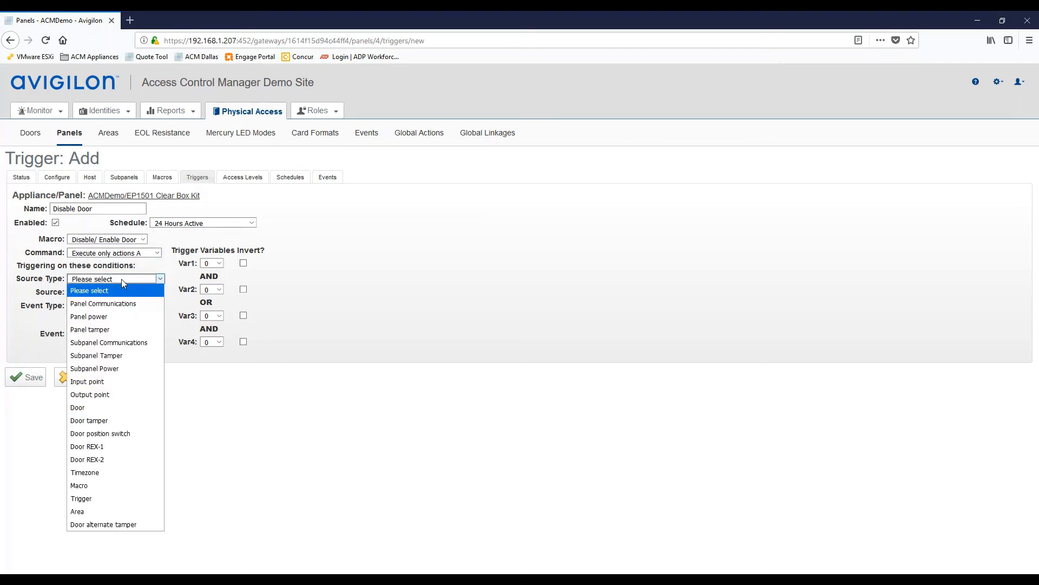
left_click(110, 383)
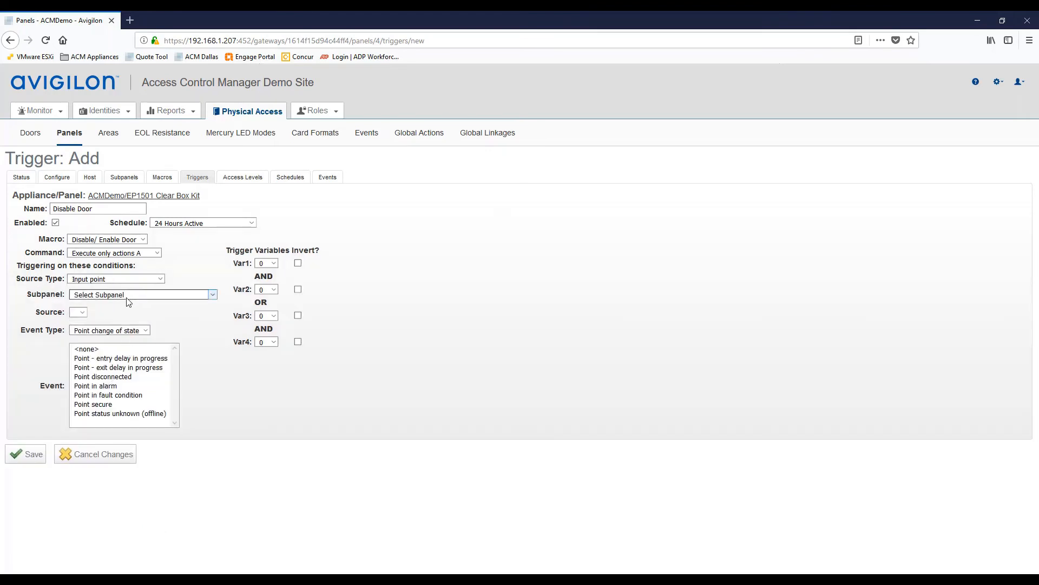
left_click(125, 279)
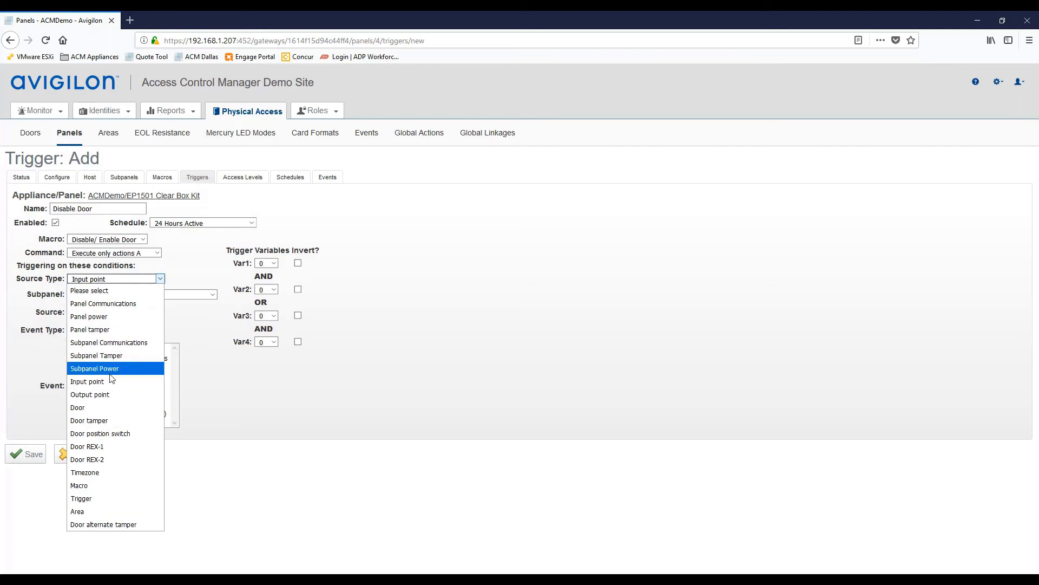
left_click(102, 383)
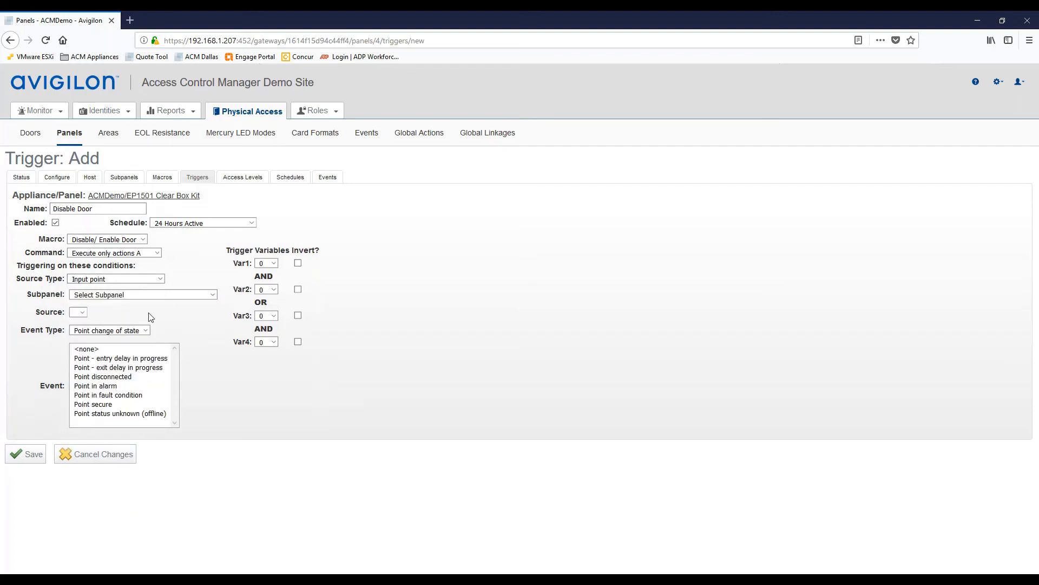
Set the trigger's subpanel to EP1501 Clear Box Kit - 1501 Internal SIO-0, source Input 2 Panic Button and event Point in alarm, and save it.
left_click(141, 295)
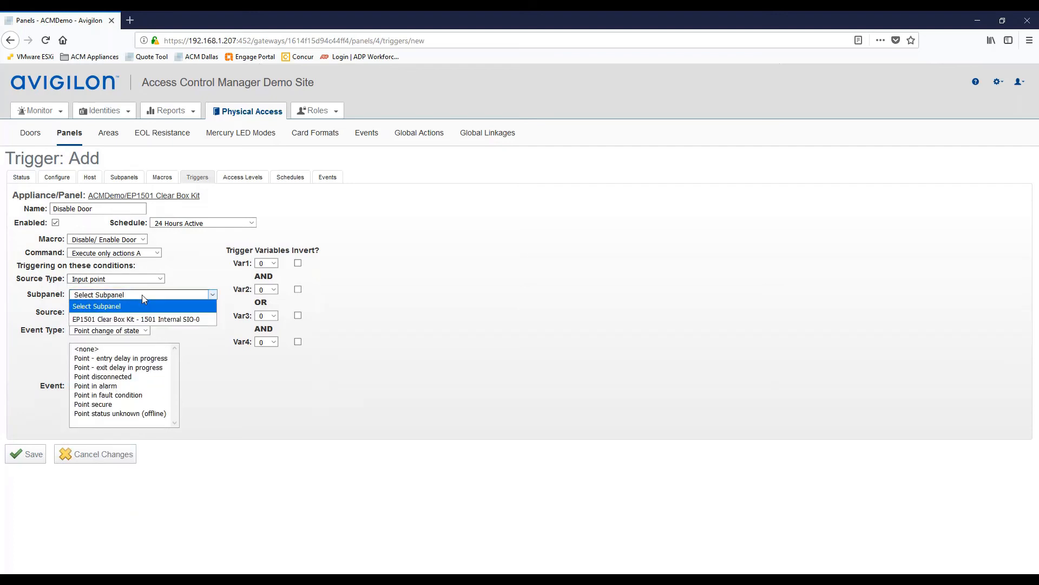
left_click(124, 320)
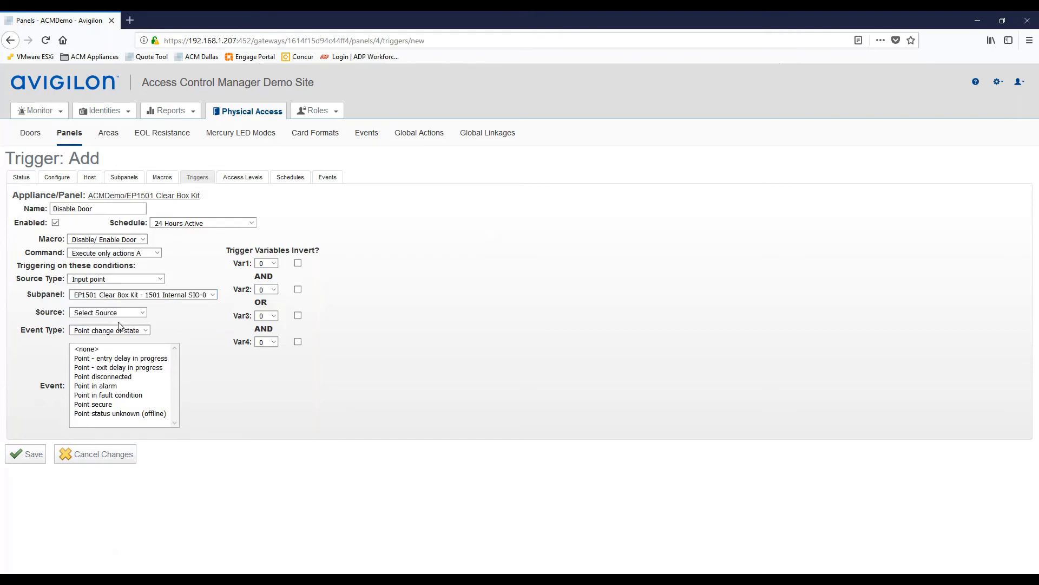
left_click(120, 314)
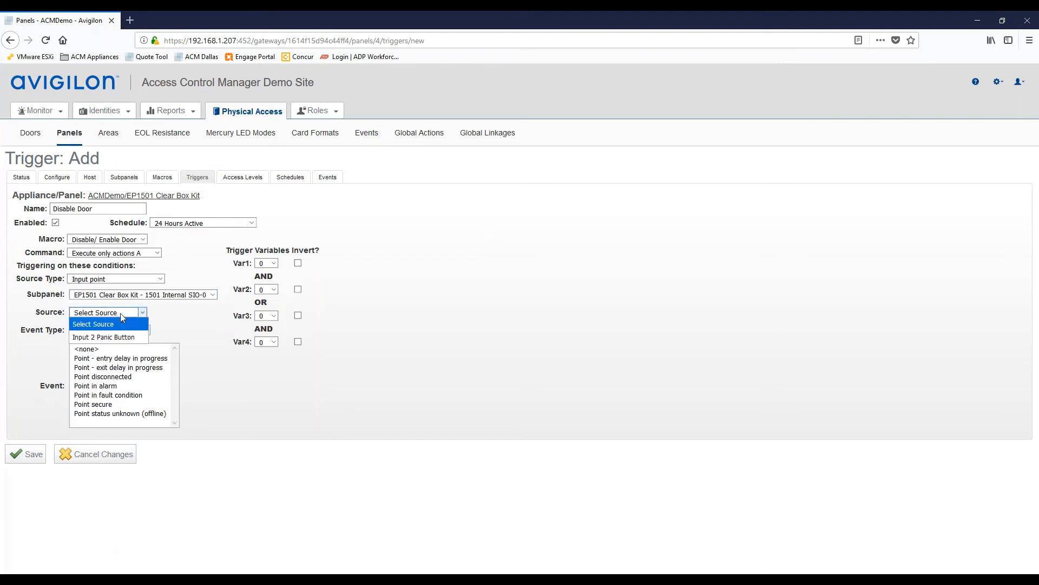
left_click(108, 339)
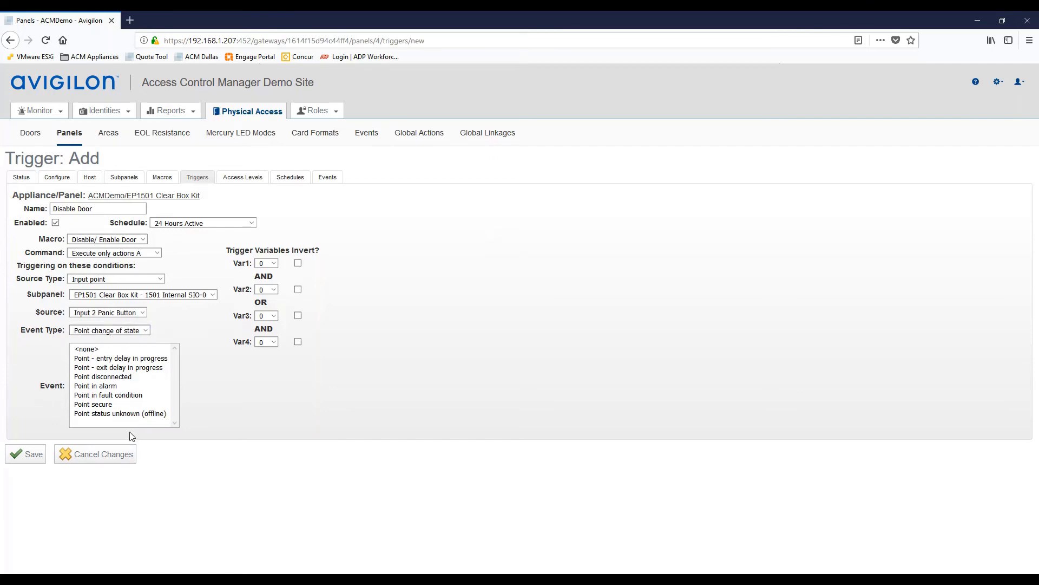
left_click(99, 388)
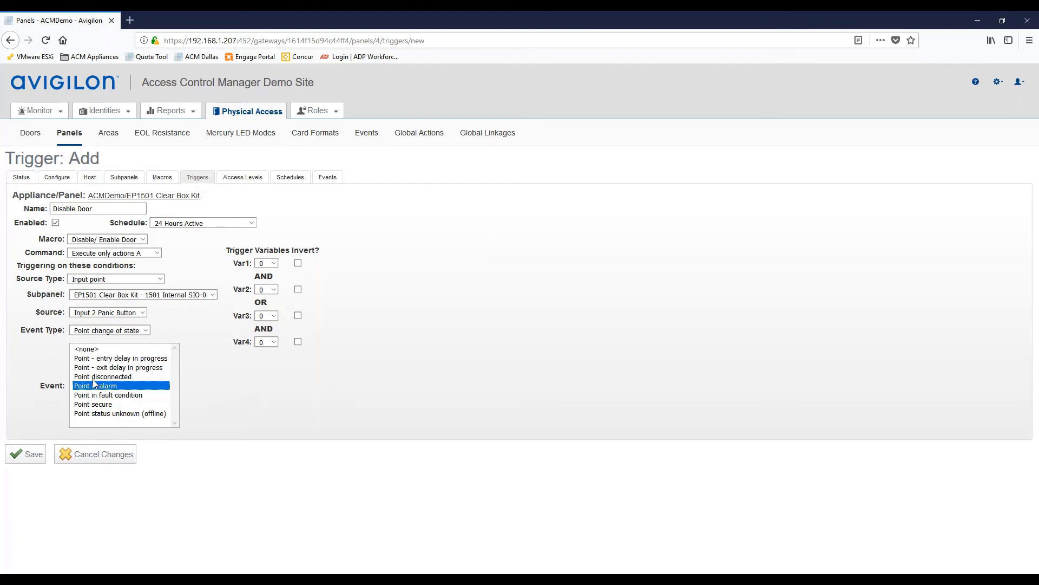
left_click(36, 458)
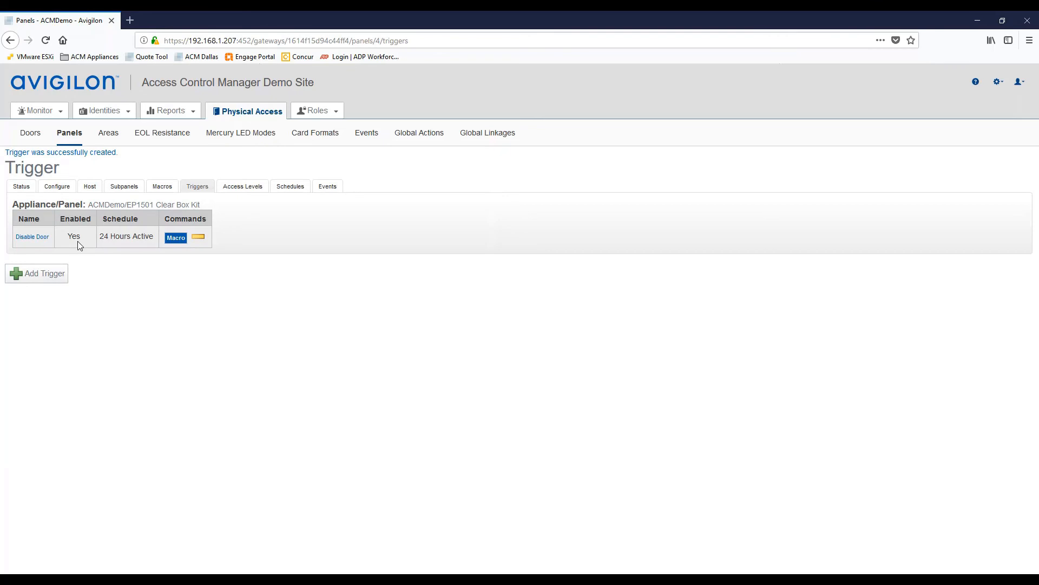
Add an enabled trigger named "Restore Reader" with the 24 Hours Active schedule and the command Execute only actions B.
left_click(46, 276)
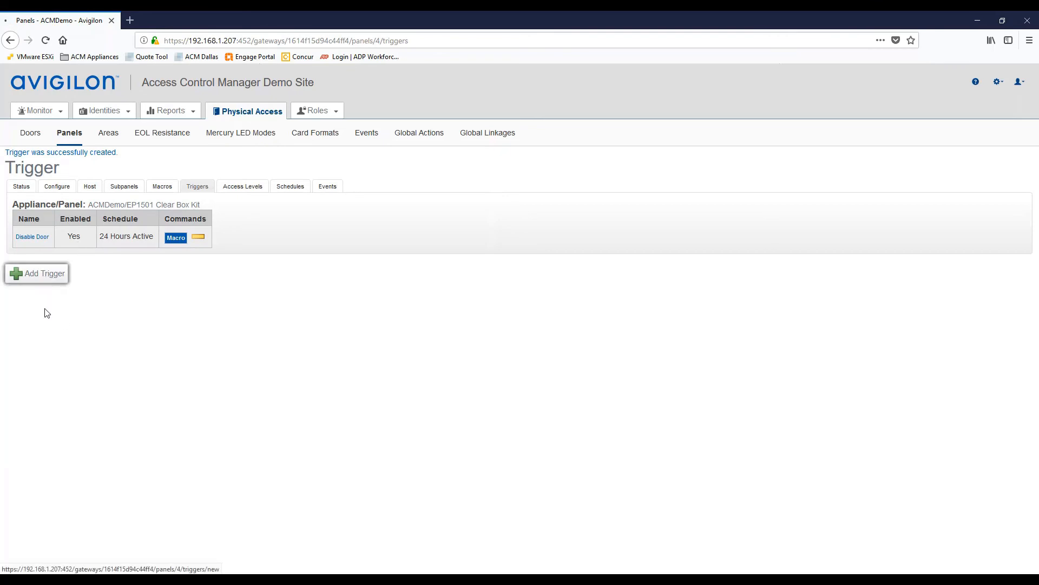
type("Restore Reader")
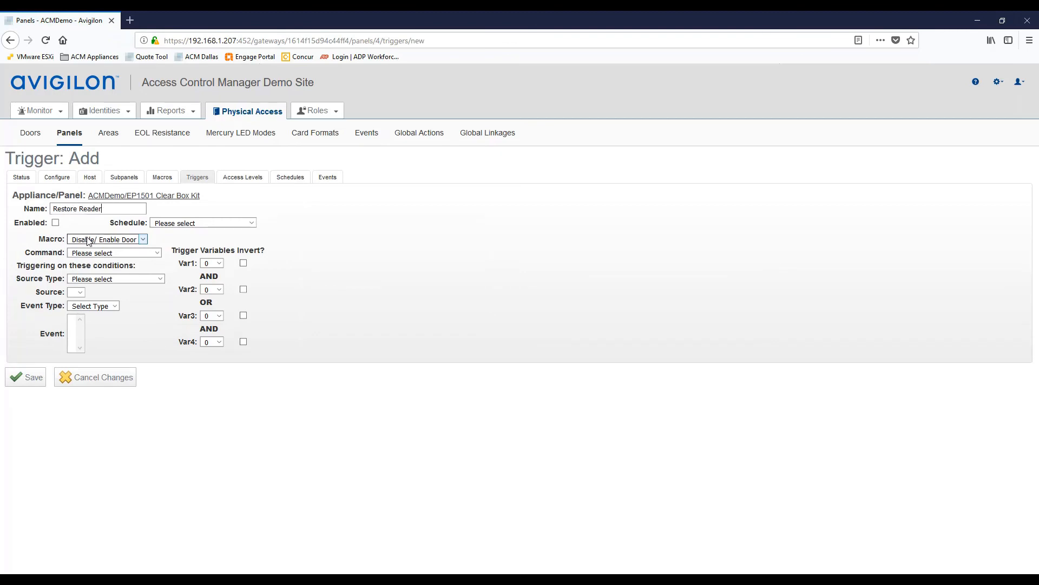
left_click(55, 222)
left_click(220, 222)
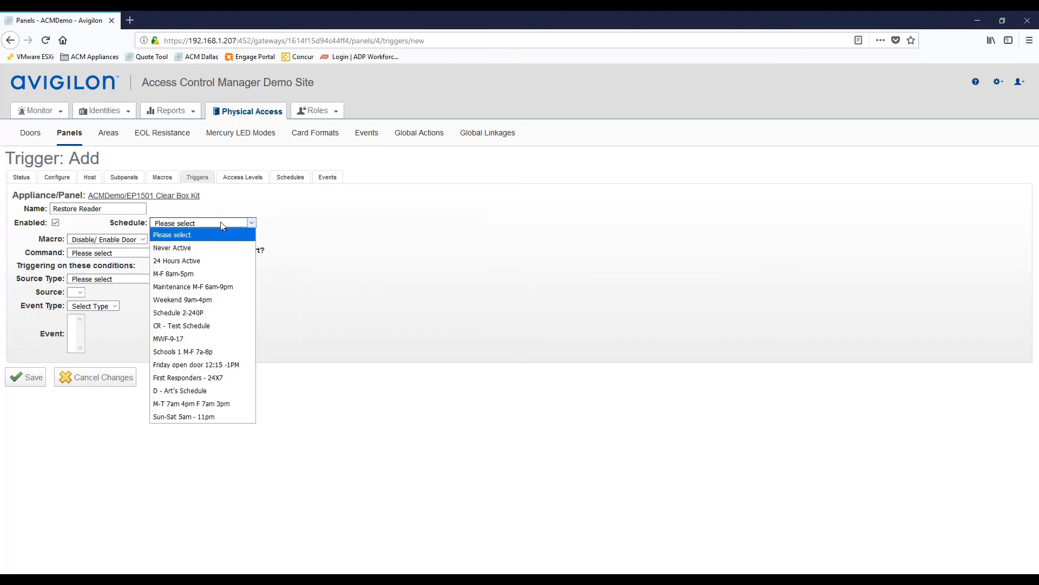
left_click(172, 262)
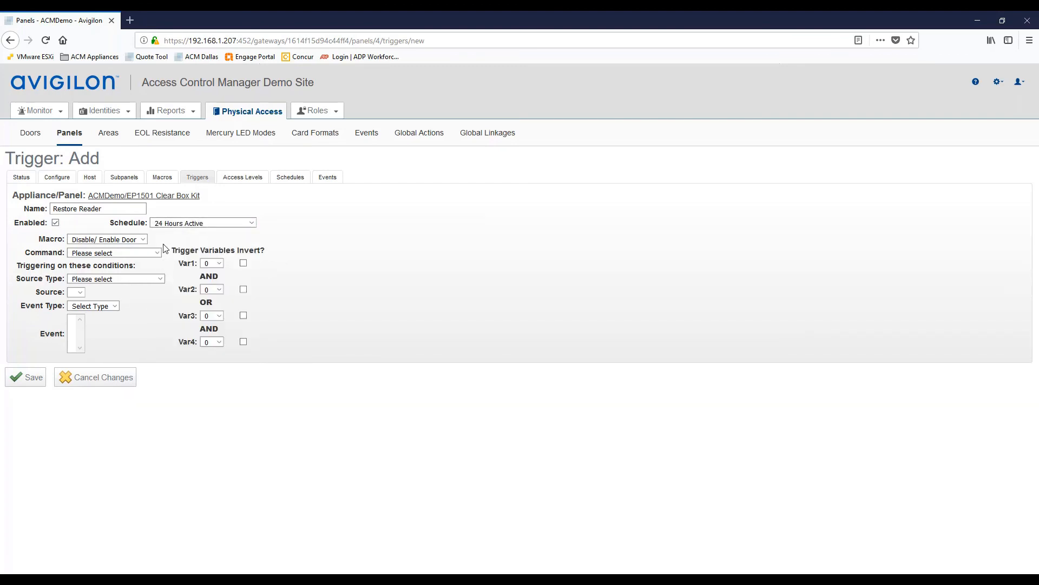
left_click(136, 253)
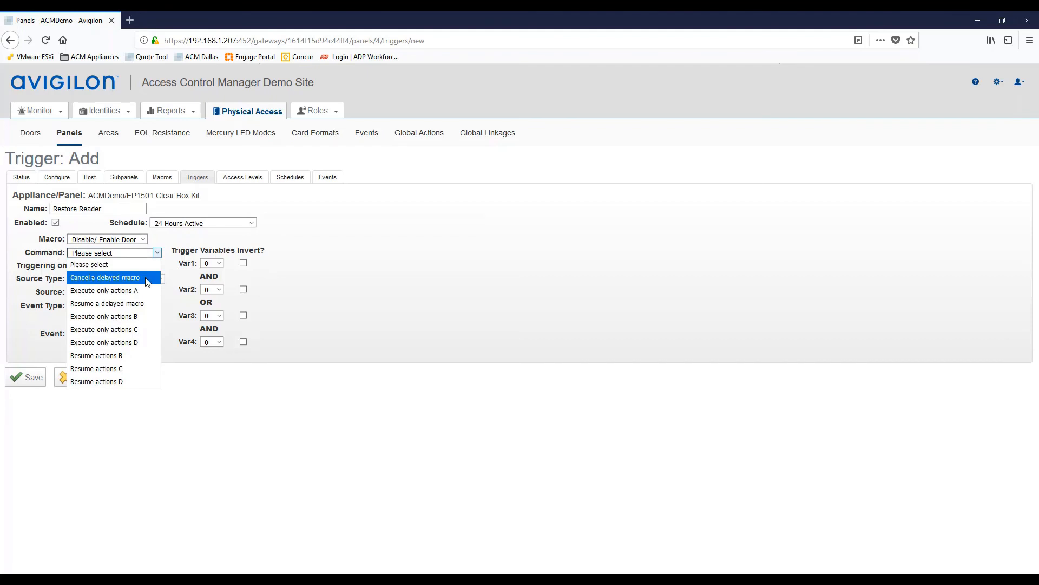
left_click(129, 319)
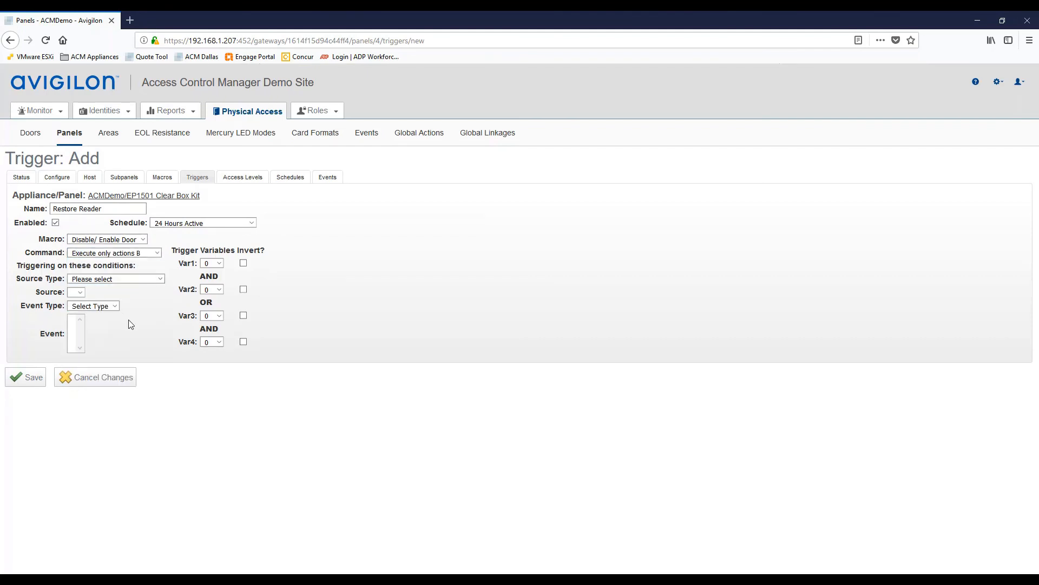
Set the Restore Reader trigger's source to Input 2 Panic Button, an input point on subpanel EP1501 Clear Box Kit - 1501 Internal SIO-0.
left_click(149, 280)
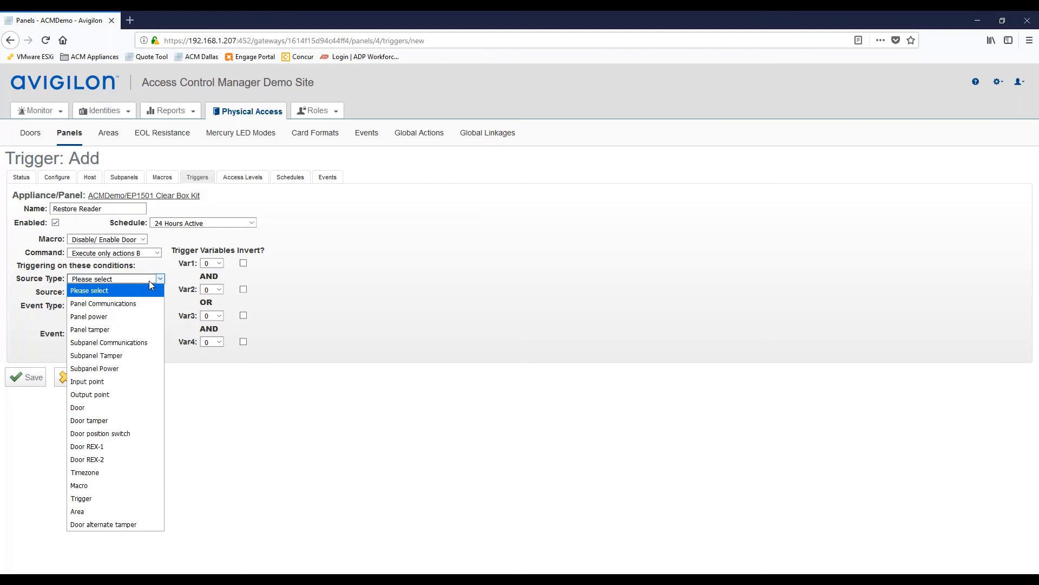
left_click(103, 381)
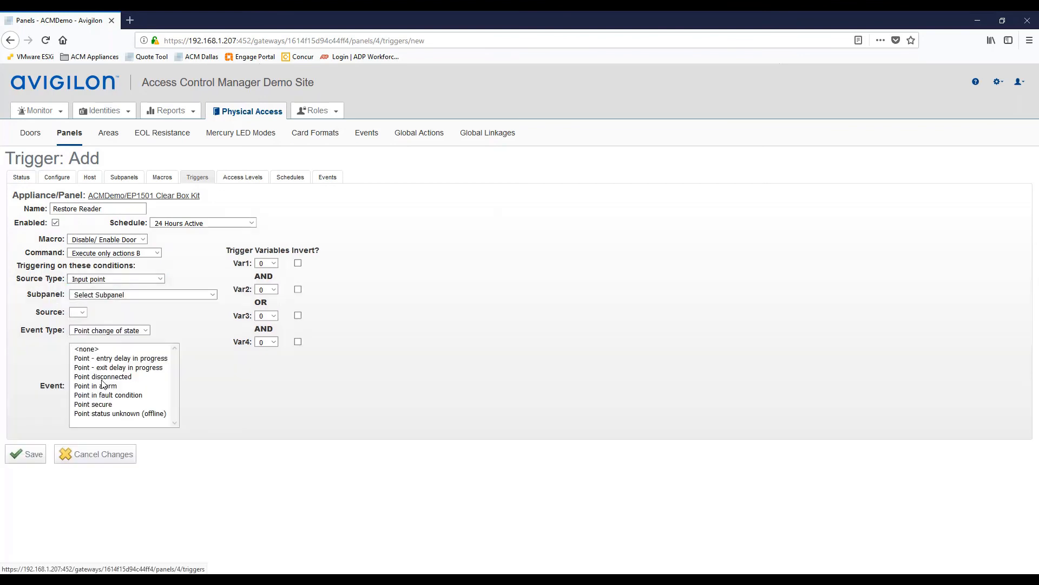
left_click(129, 298)
left_click(111, 313)
left_click(130, 313)
left_click(117, 339)
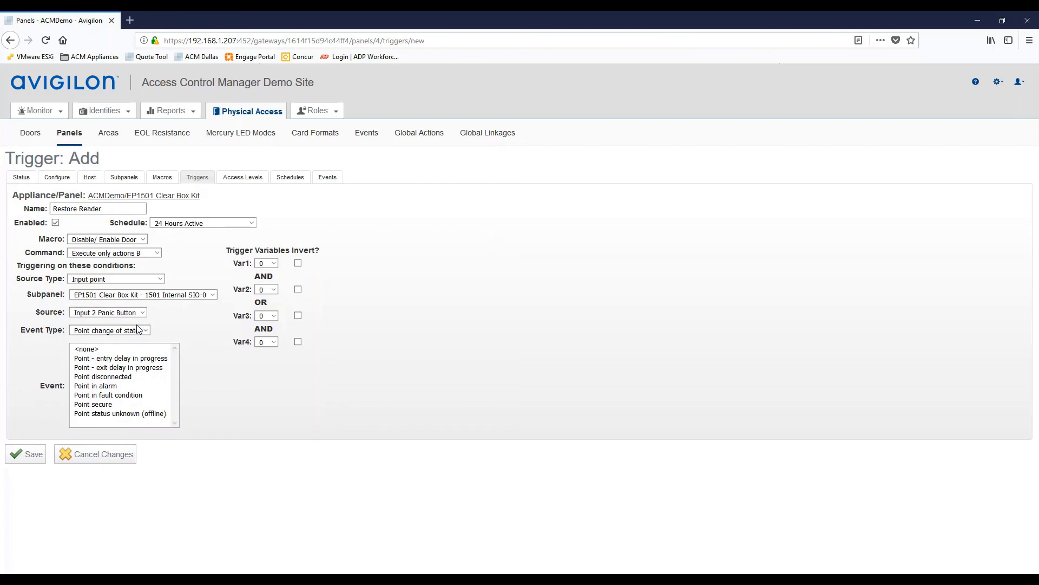
Choose the Point secure event with the state Last state was alarm or fault, and save the Restore Reader trigger.
left_click(106, 406)
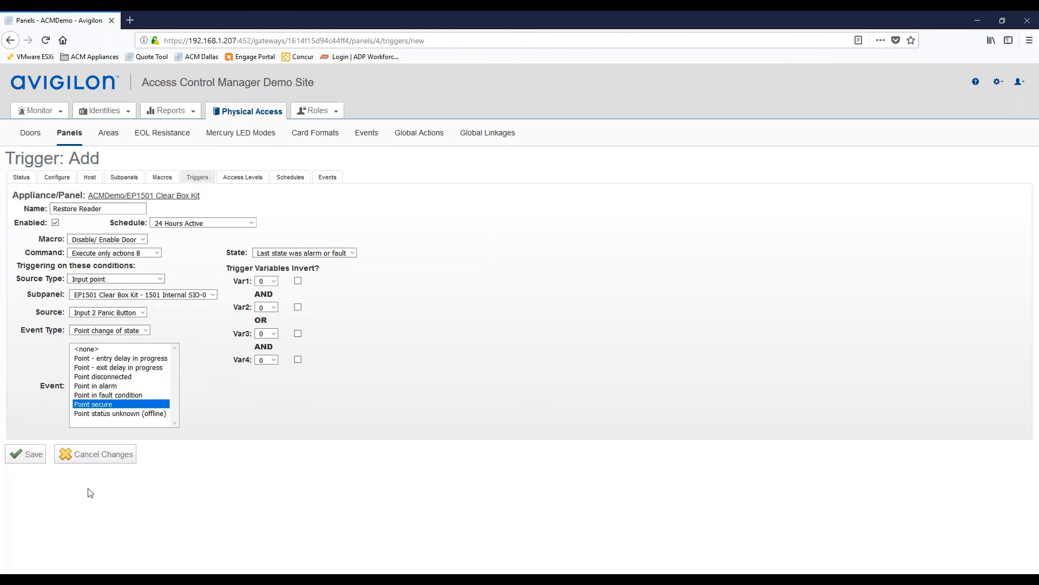
left_click(352, 253)
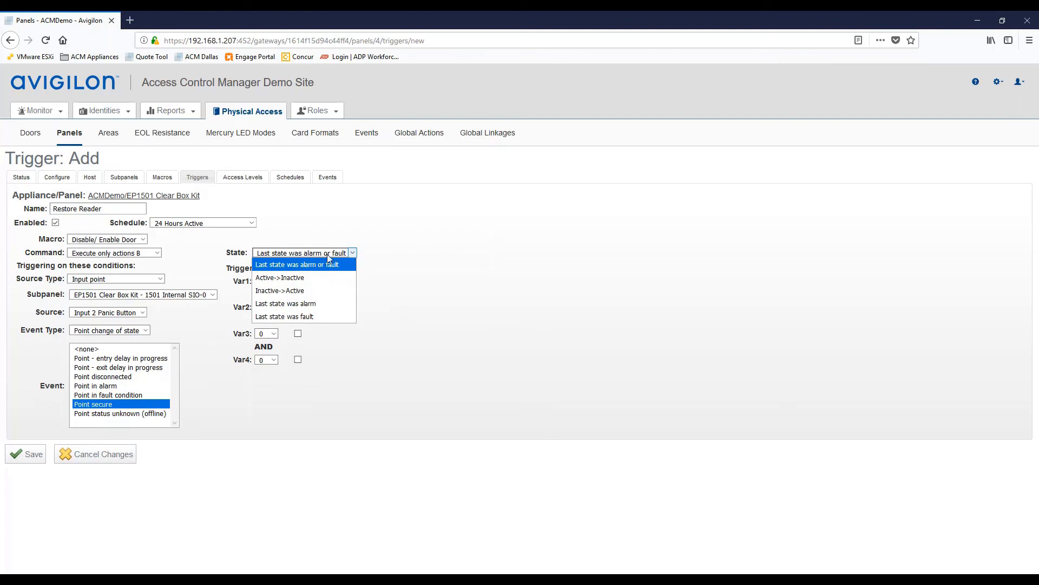
left_click(327, 255)
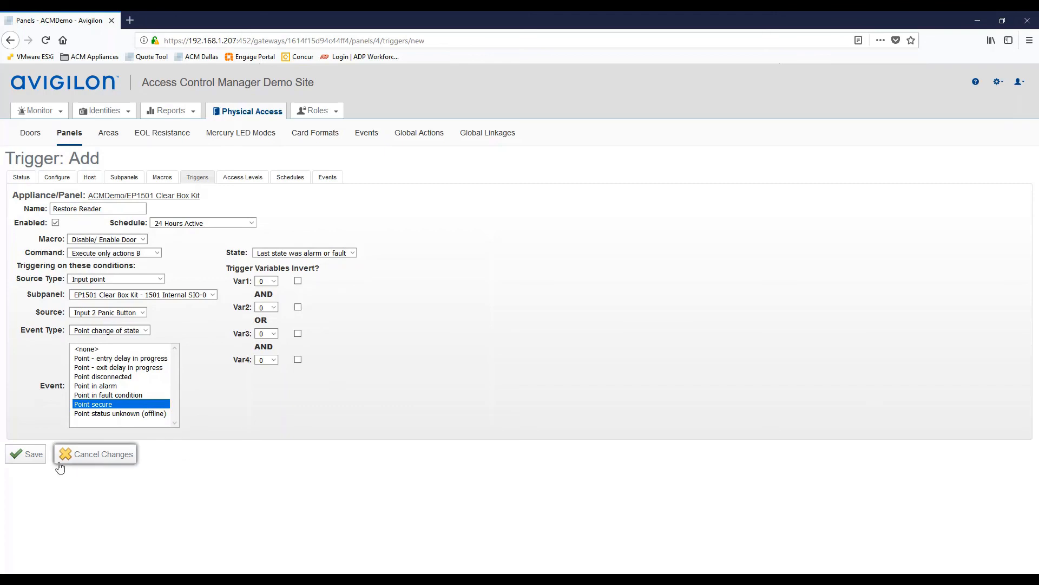
left_click(26, 460)
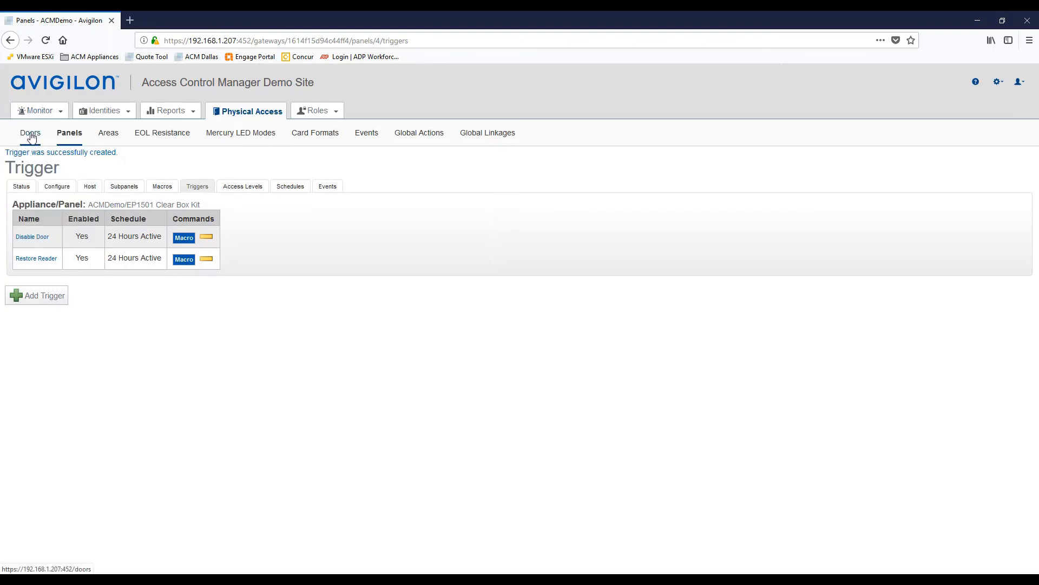
Open the doors list and check the door state and door mode of Clear Box Door 1.
left_click(31, 137)
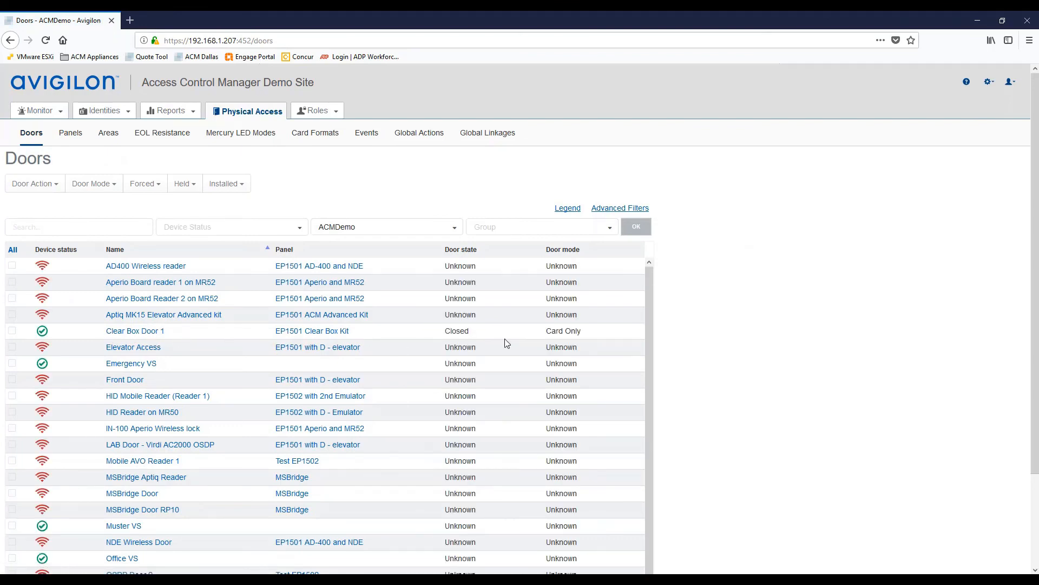
double_click(573, 332)
left_click_drag(560, 331, 13, 331)
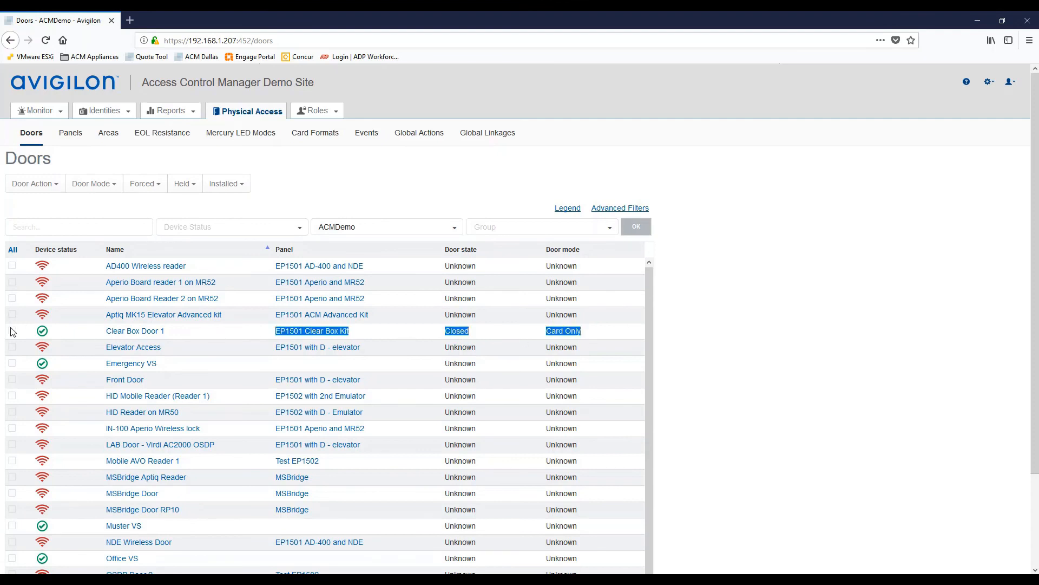